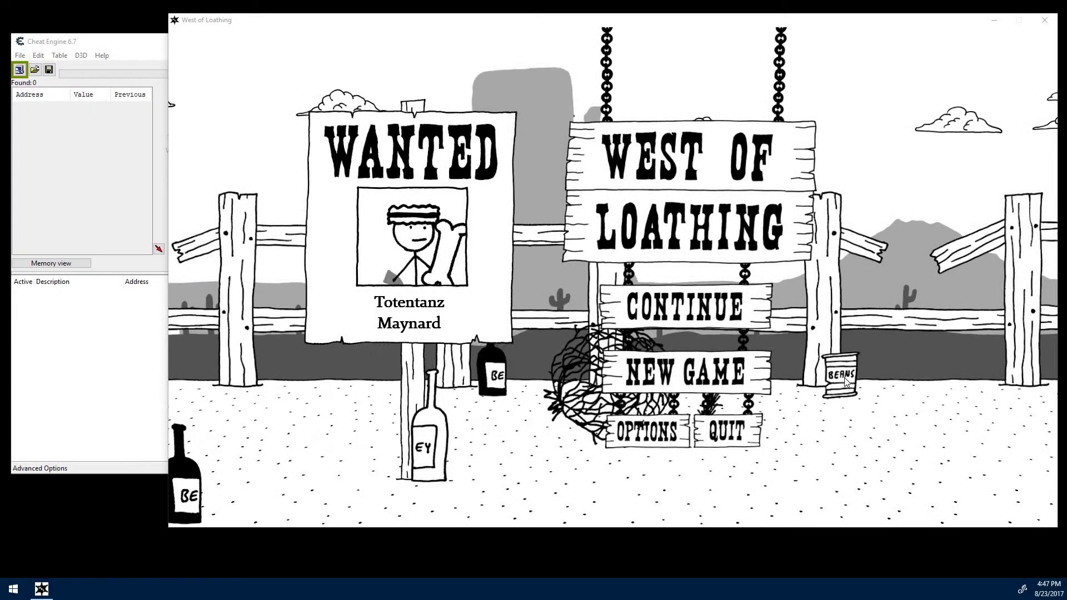
left_click(845, 378)
left_click(496, 380)
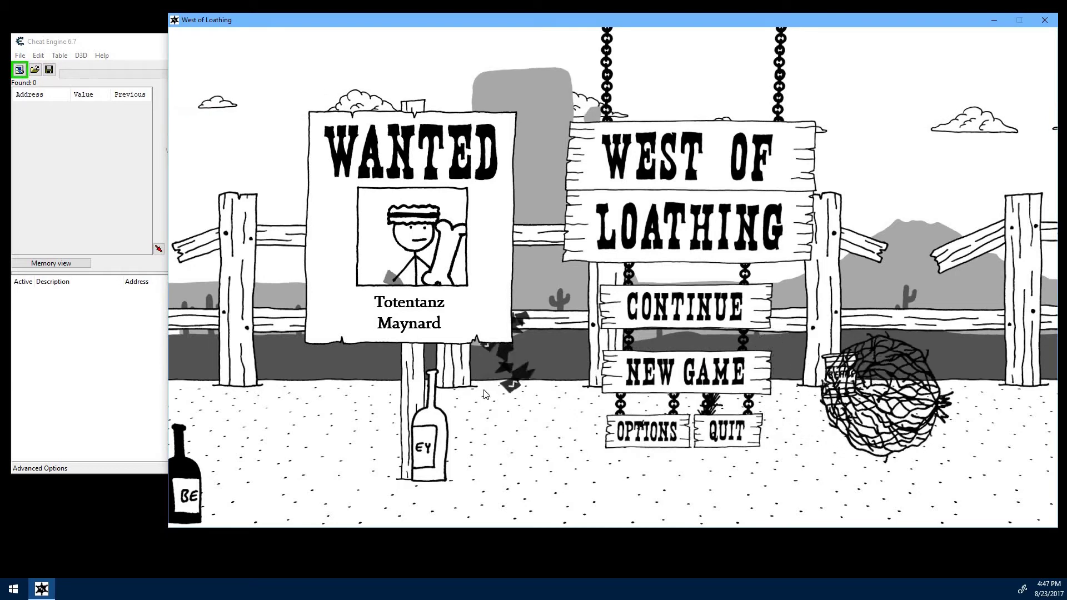
left_click(437, 451)
left_click(185, 483)
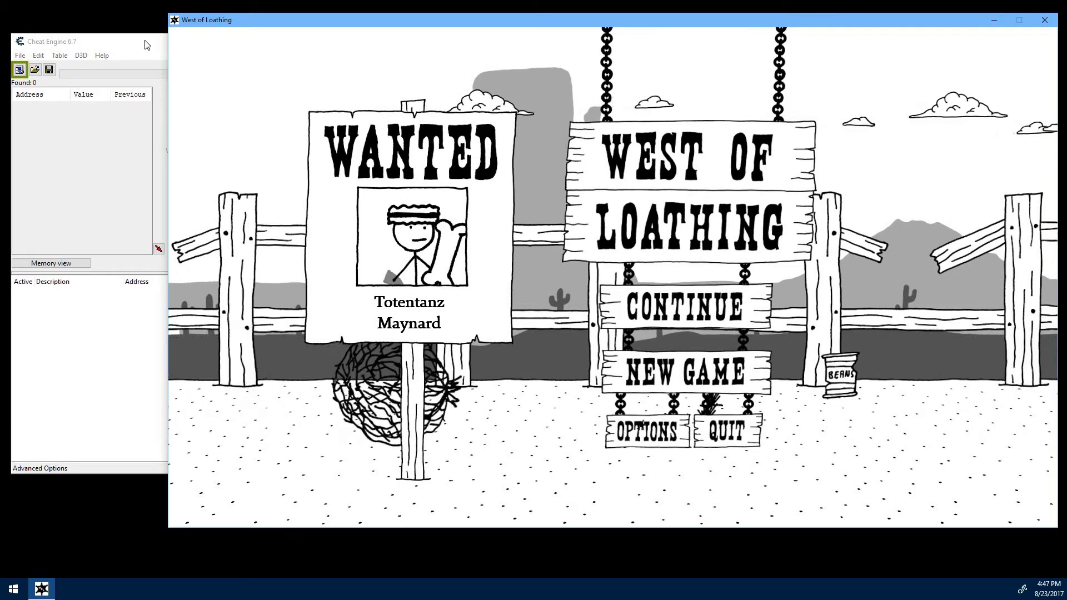
Step: Continue the saved game in West of Loathing and open the character sheet
left_click(135, 125)
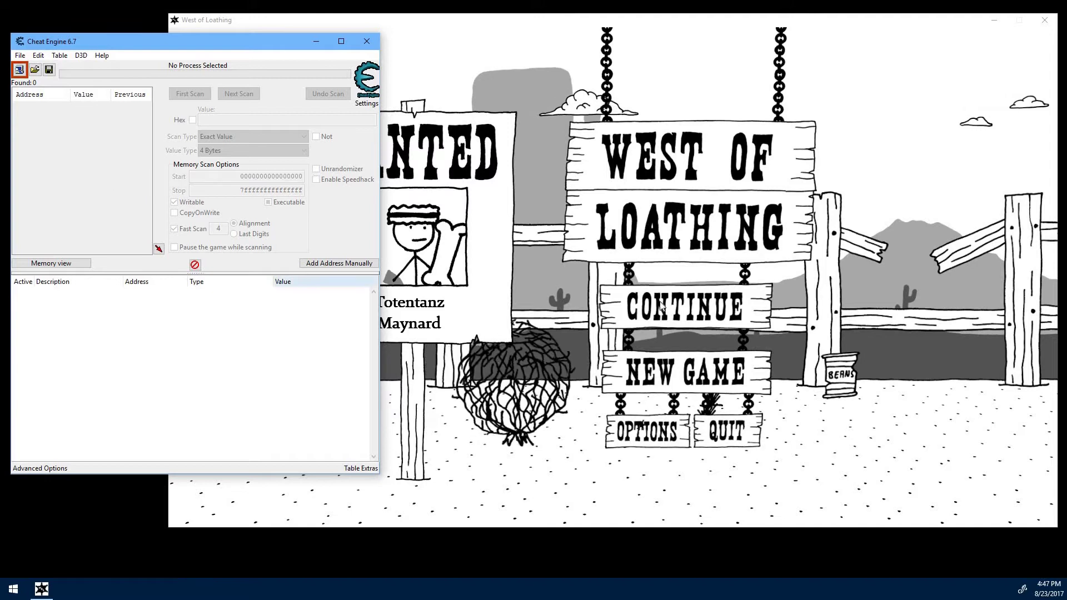
left_click(677, 312)
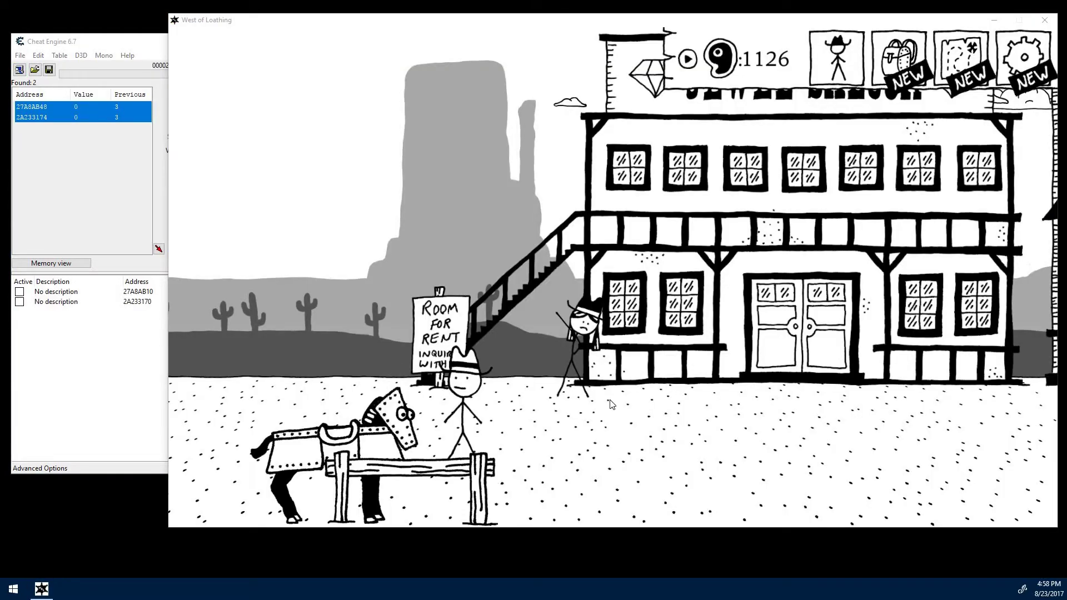
left_click(593, 434)
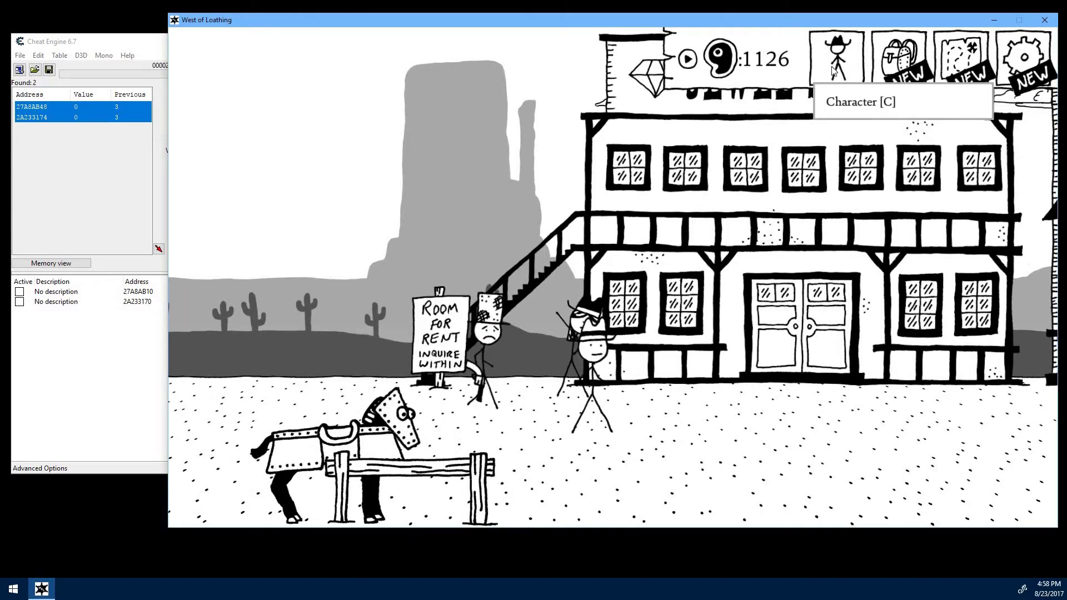
left_click(835, 65)
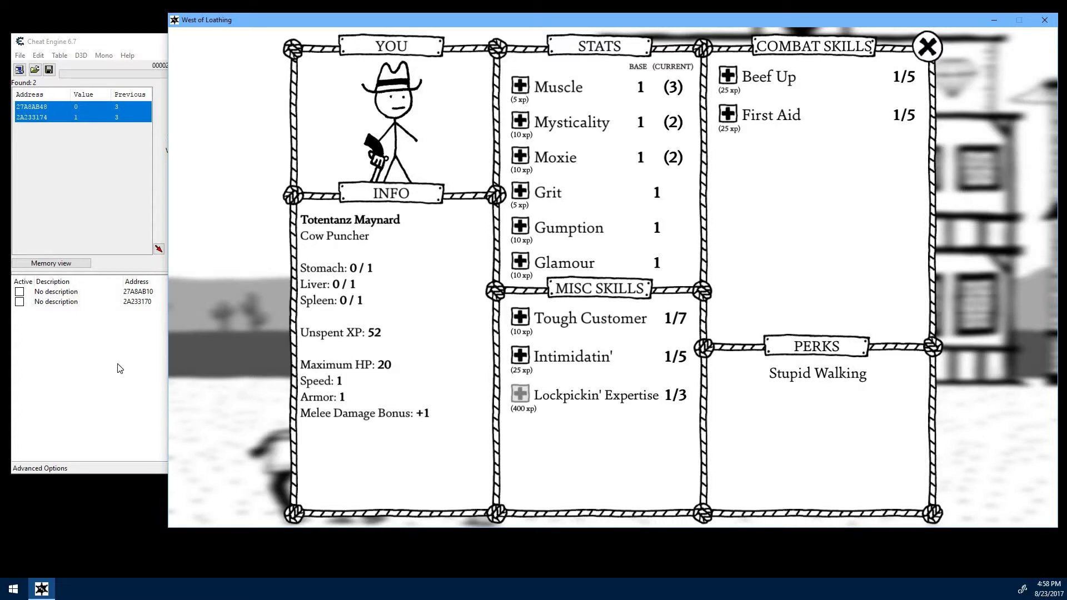
Step: Switch to Cheat Engine, clear the previous scan and open the West of Loathing process again
left_click(109, 59)
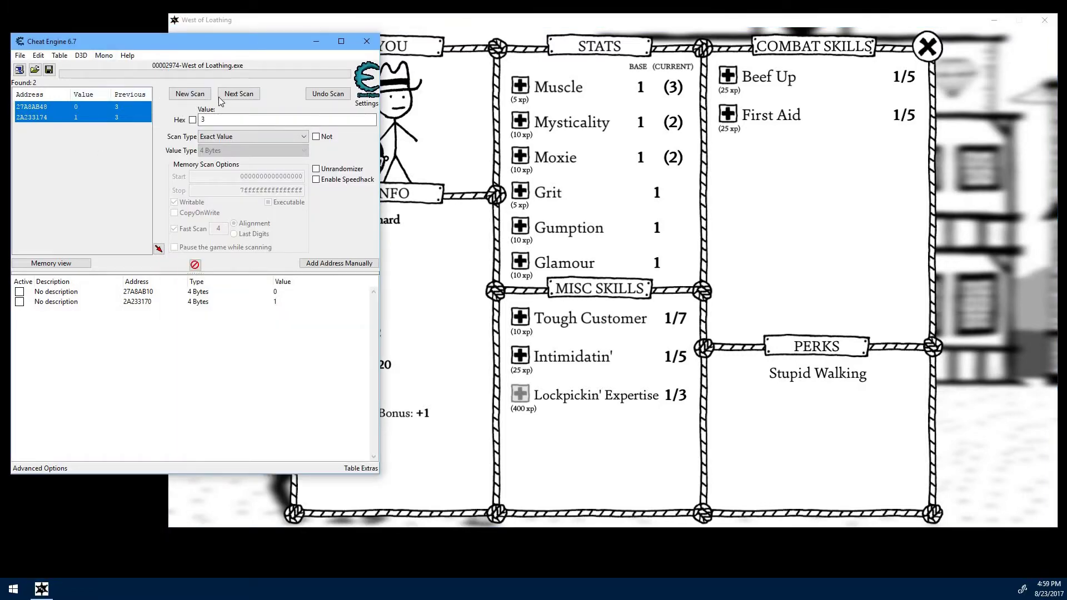
left_click(189, 95)
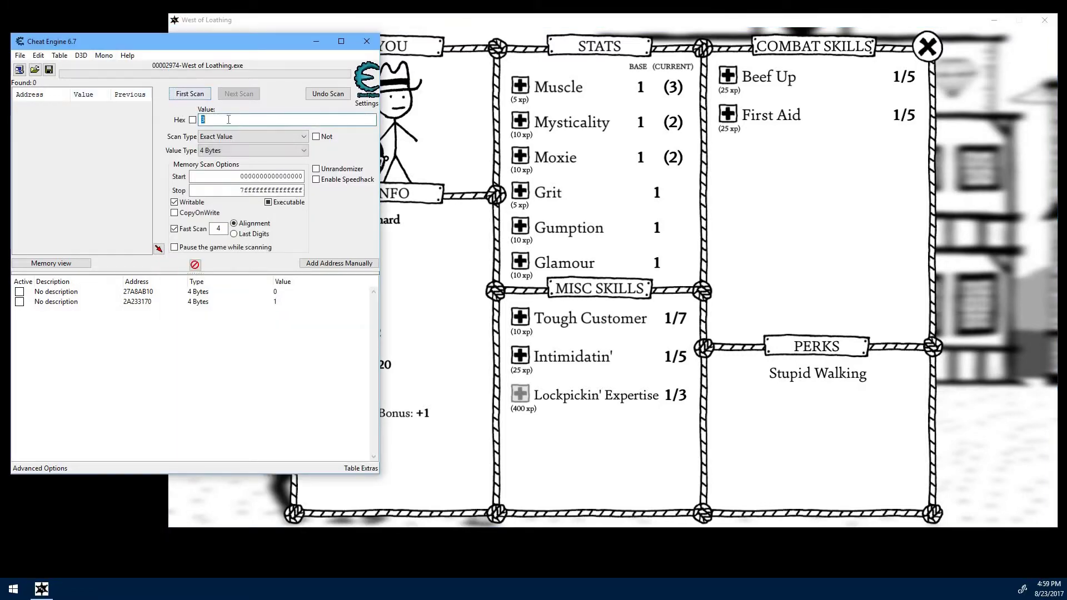
left_click(19, 69)
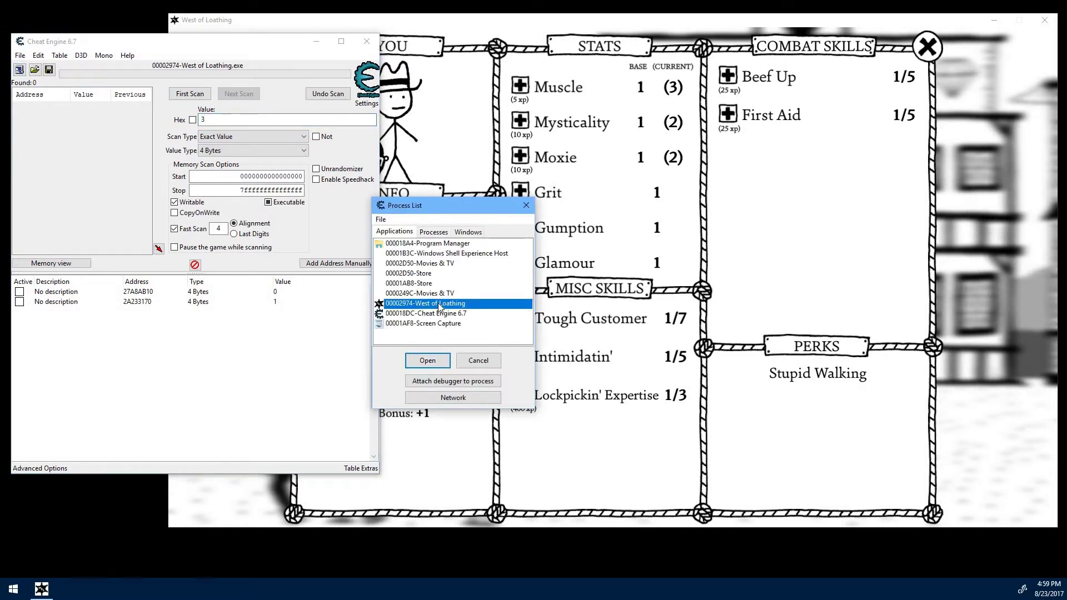
left_click(427, 360)
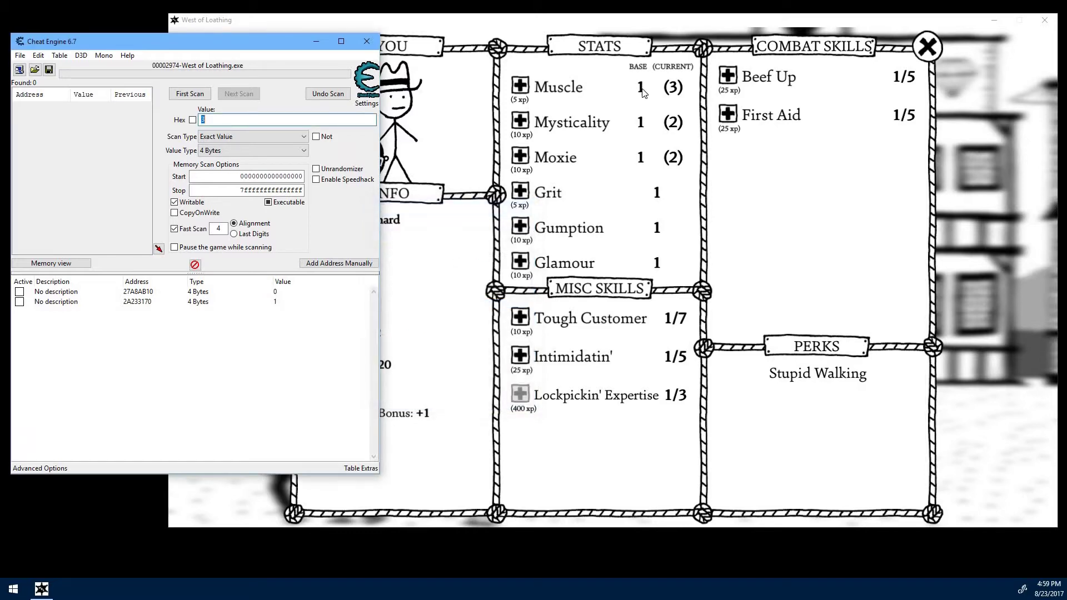
Step: Run a first scan for the exact value 1, matching the base Muscle stat
key("BackSpace")
type("1")
left_click(199, 95)
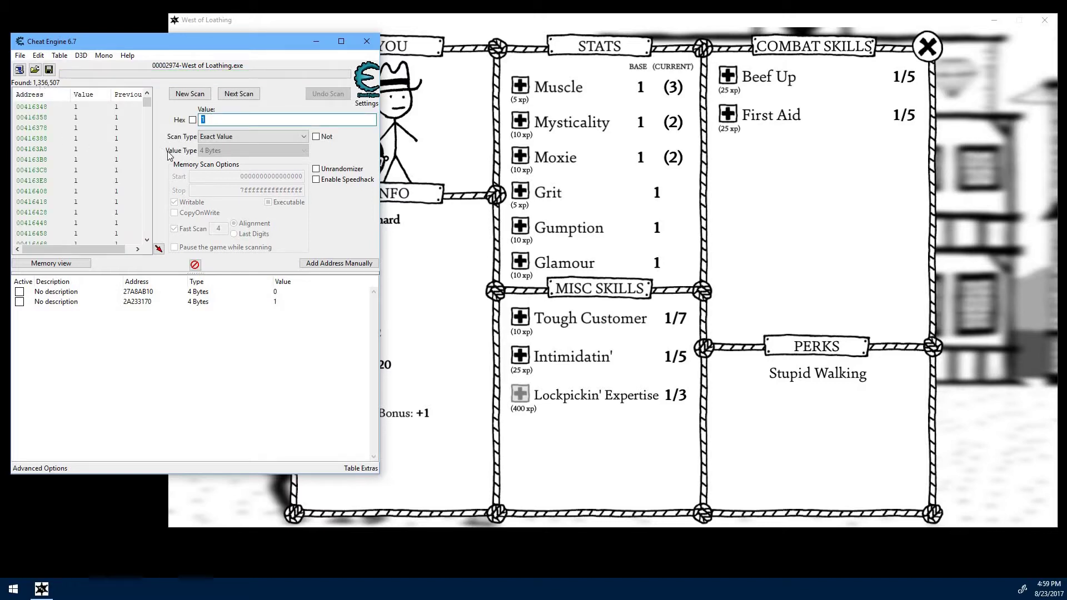
Step: Raise base Muscle to 2 in West of Loathing, and narrow the Cheat Engine results with a next scan for 2
left_click(596, 86)
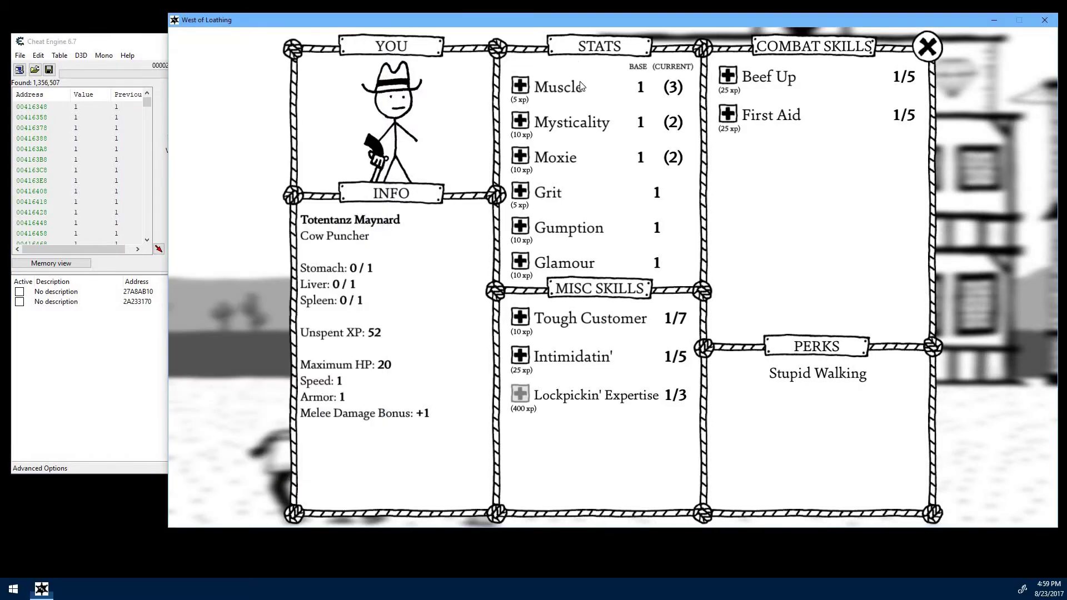
left_click(519, 85)
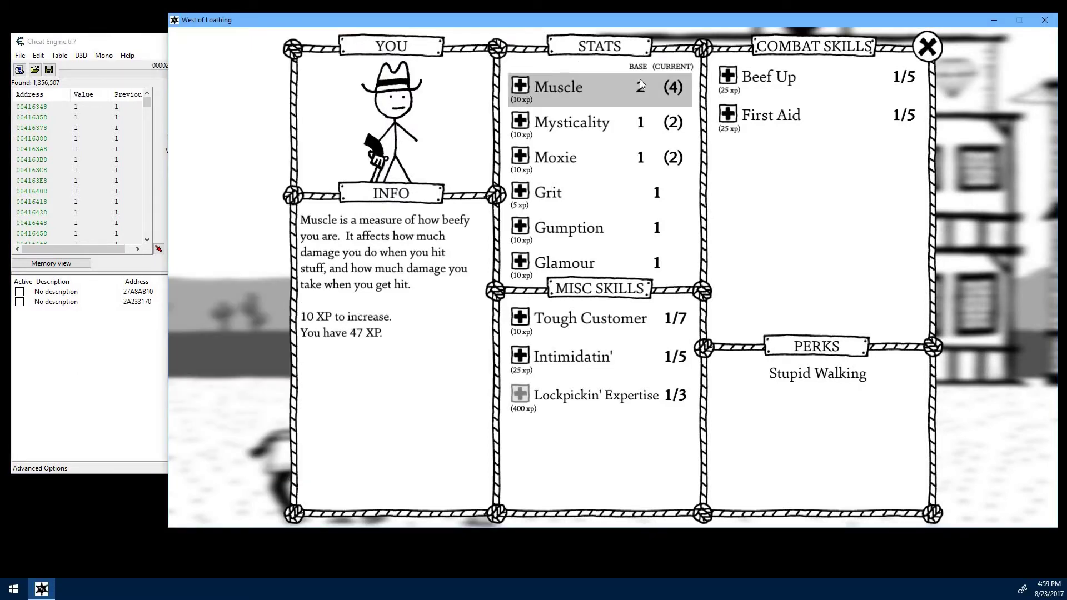
left_click(157, 205)
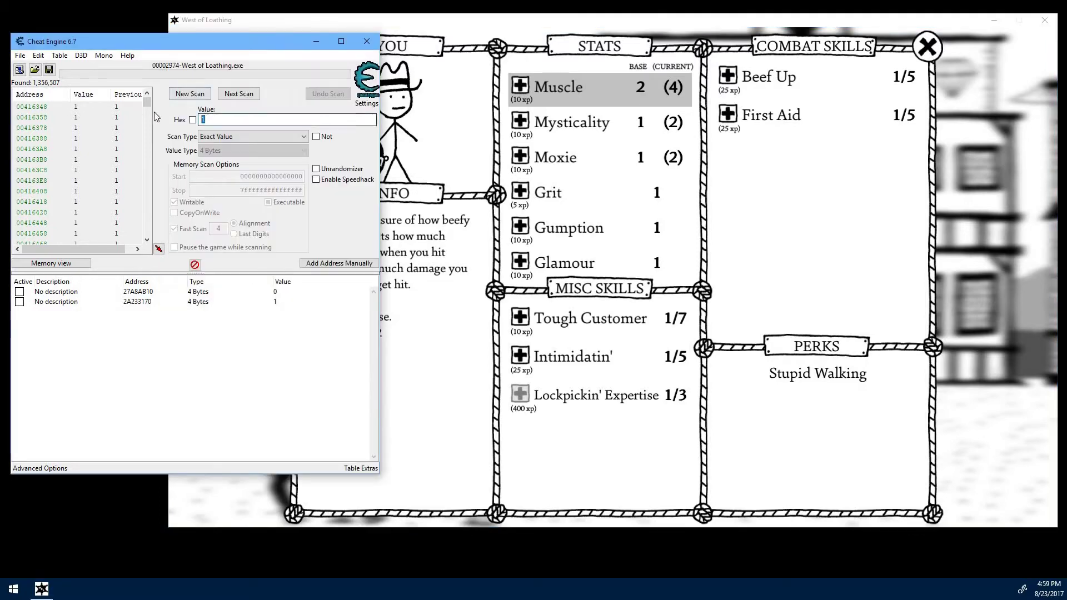
left_click(243, 96)
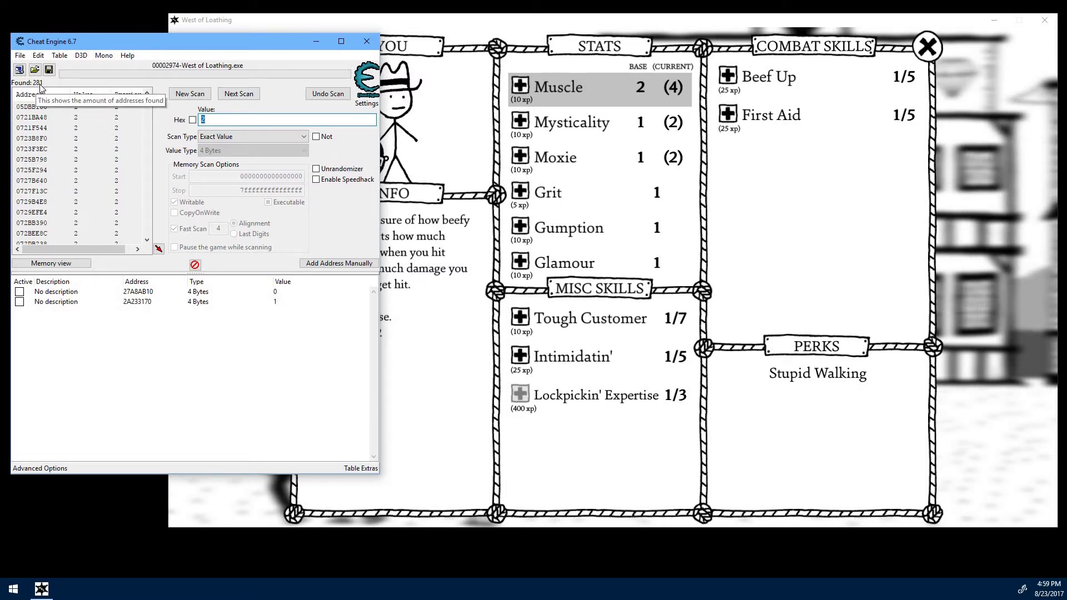
Step: Raise base Muscle to 3 in West of Loathing, and filter the Cheat Engine results with a next scan for 3
left_click(591, 84)
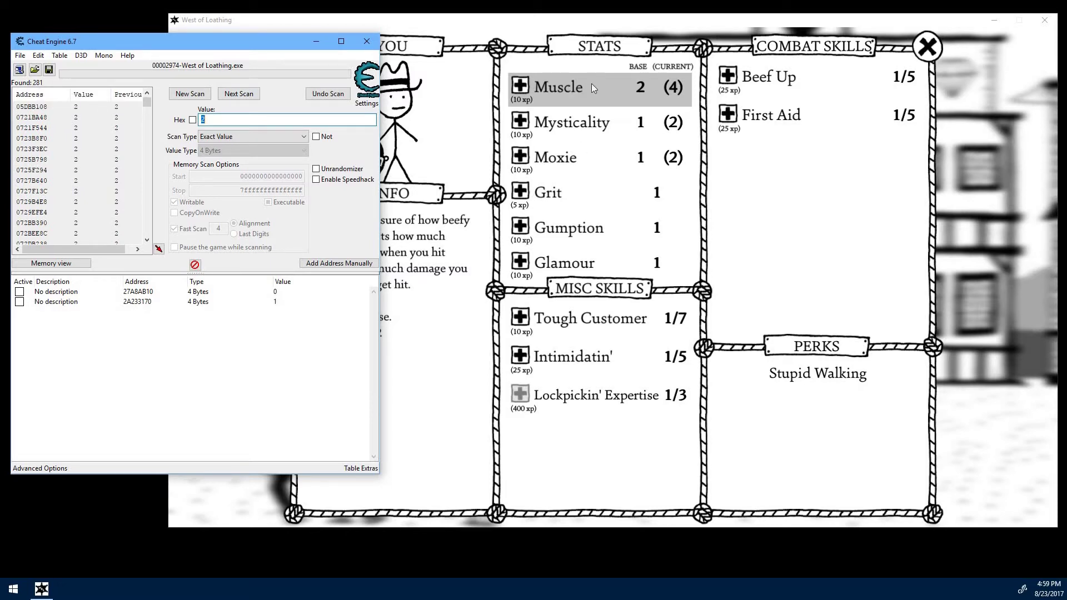
left_click(520, 85)
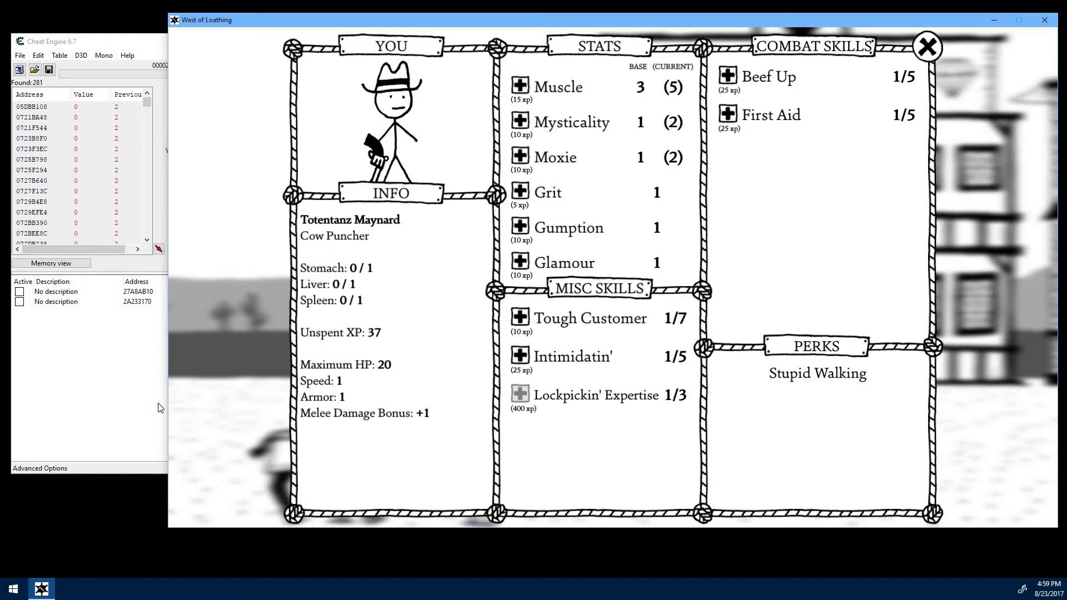
left_click(125, 378)
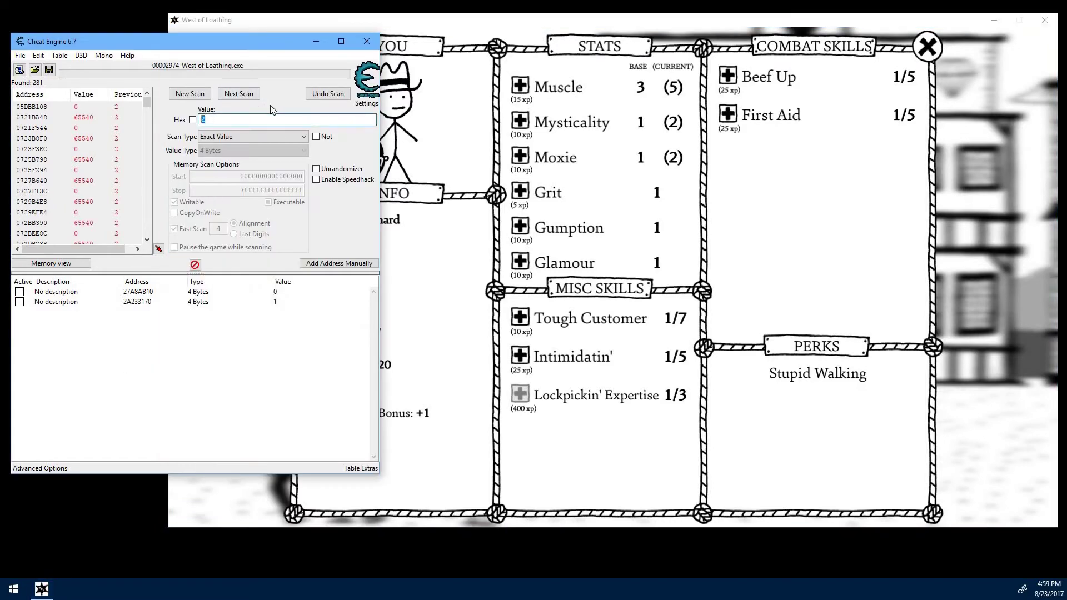
type("3")
left_click(239, 93)
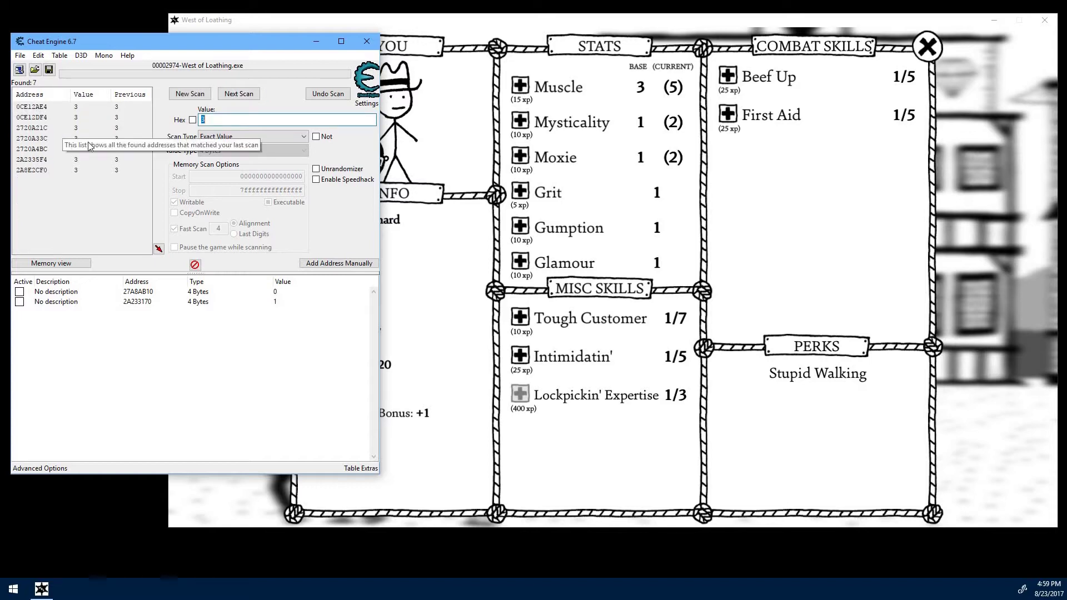
Step: Raise base Muscle to 4 in West of Loathing, and narrow the Cheat Engine results with a next scan for 4
left_click(428, 320)
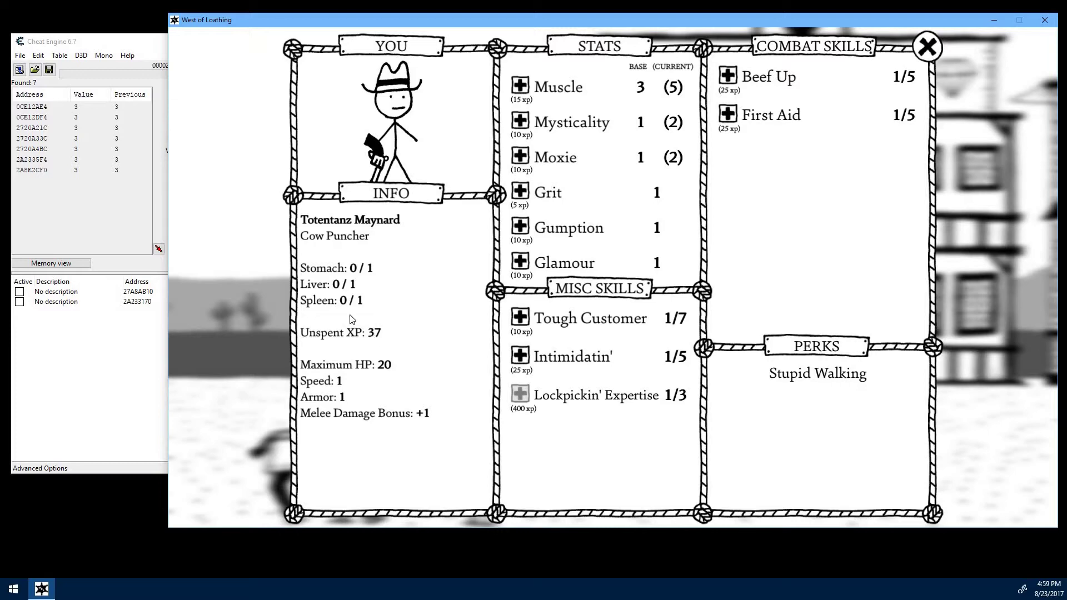
left_click(521, 86)
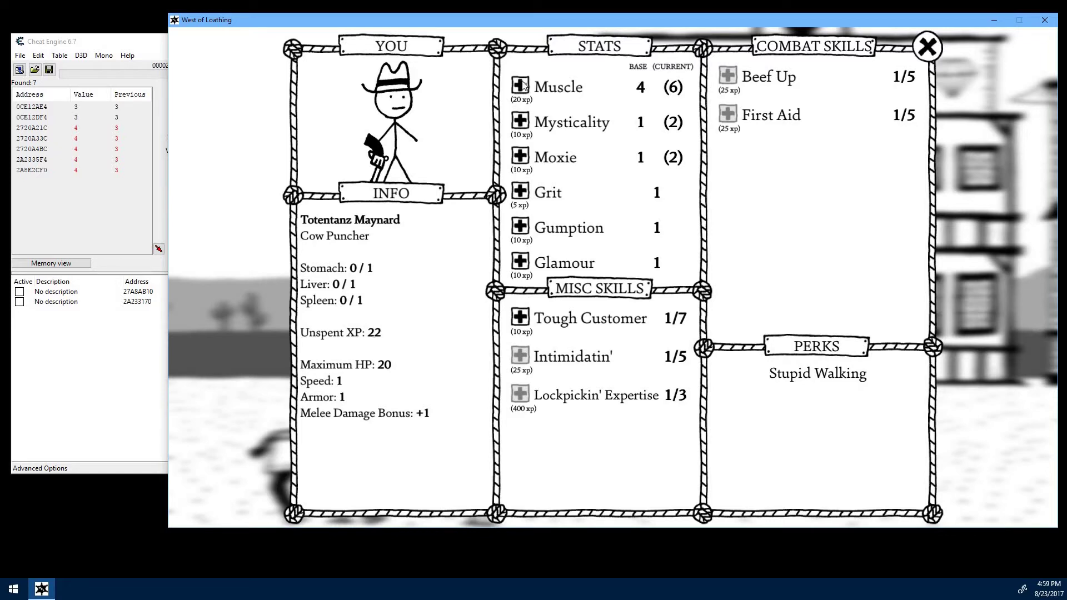
left_click(128, 420)
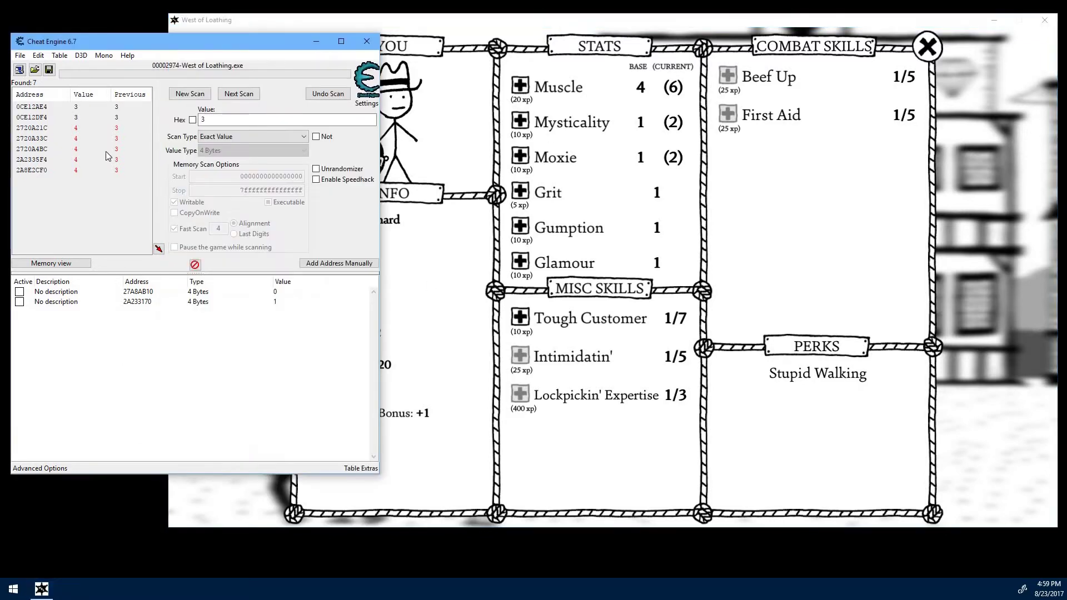
left_click(78, 127)
left_click(75, 171, "shift")
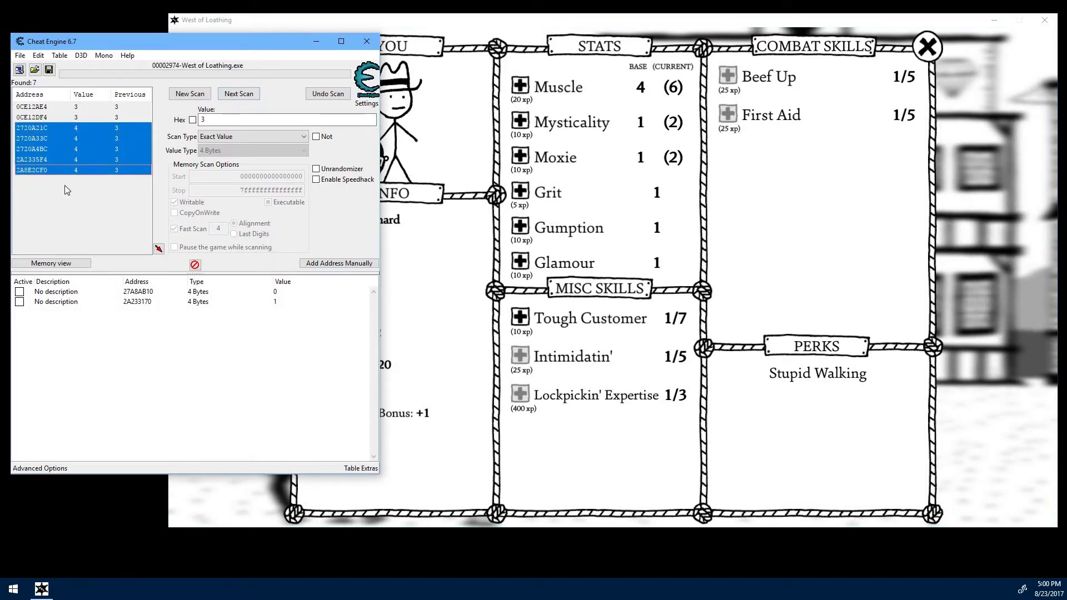
double_click(281, 120)
type("4")
left_click(238, 93)
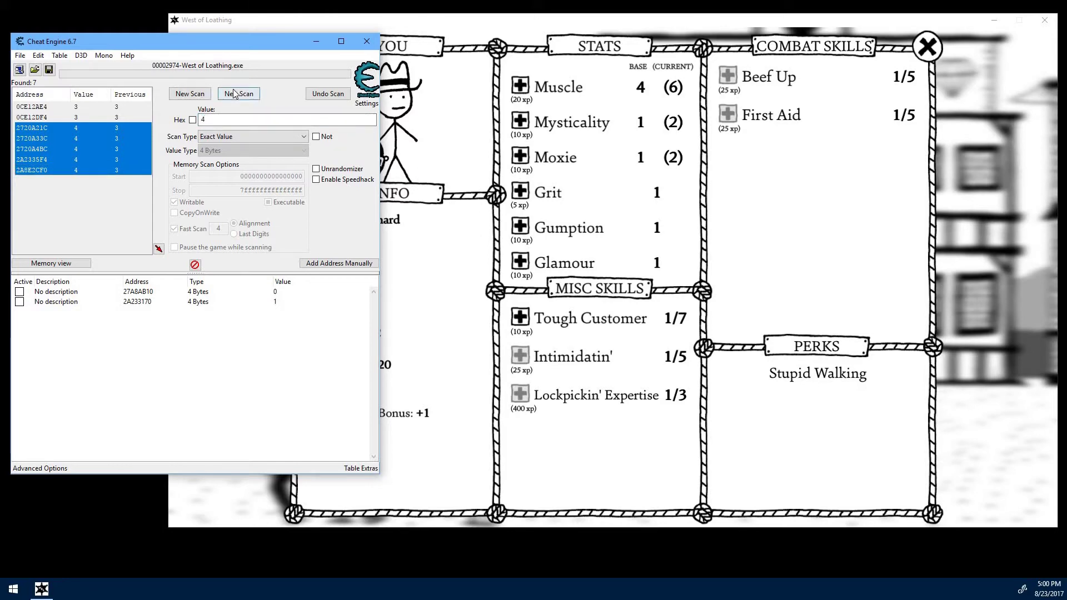
Step: Raise base Muscle to 5 in West of Loathing, and add all remaining found addresses to Cheat Engine's address list
left_click(591, 111)
left_click(520, 86)
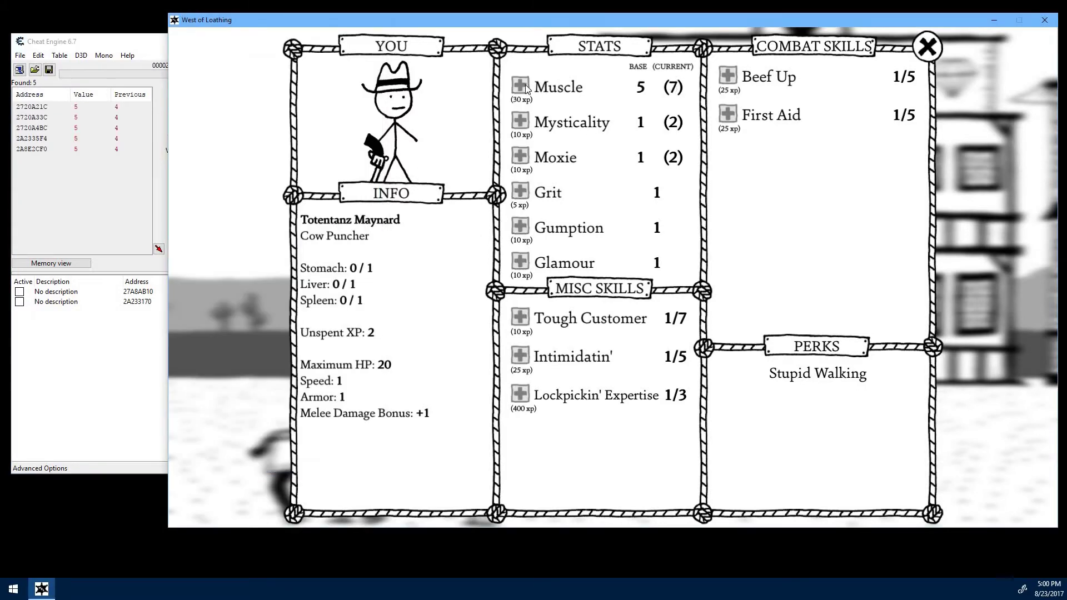
left_click(60, 112)
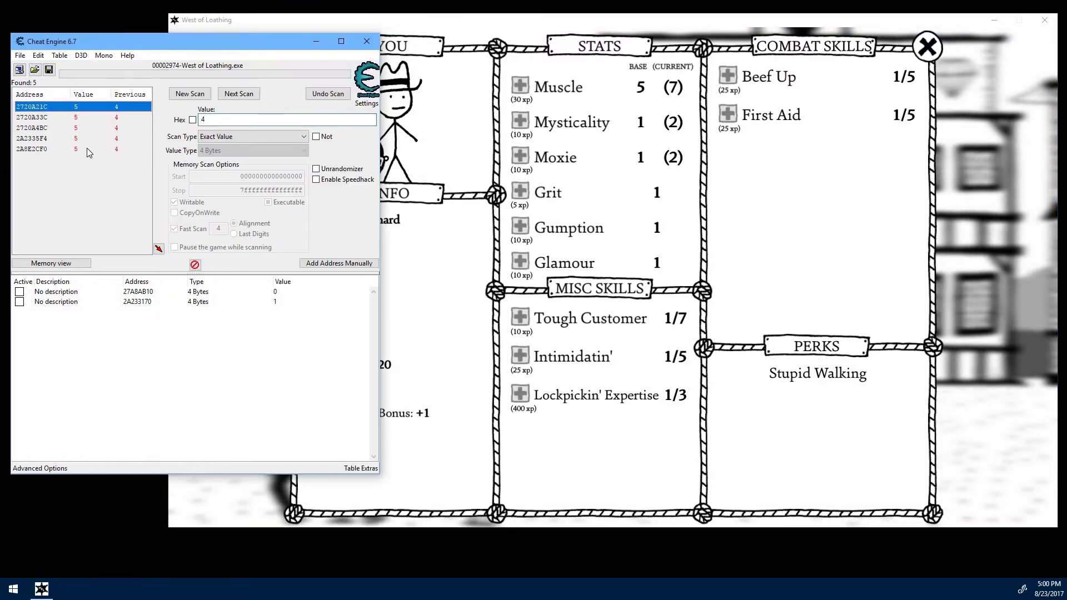
left_click(89, 149, "shift")
left_click(160, 248)
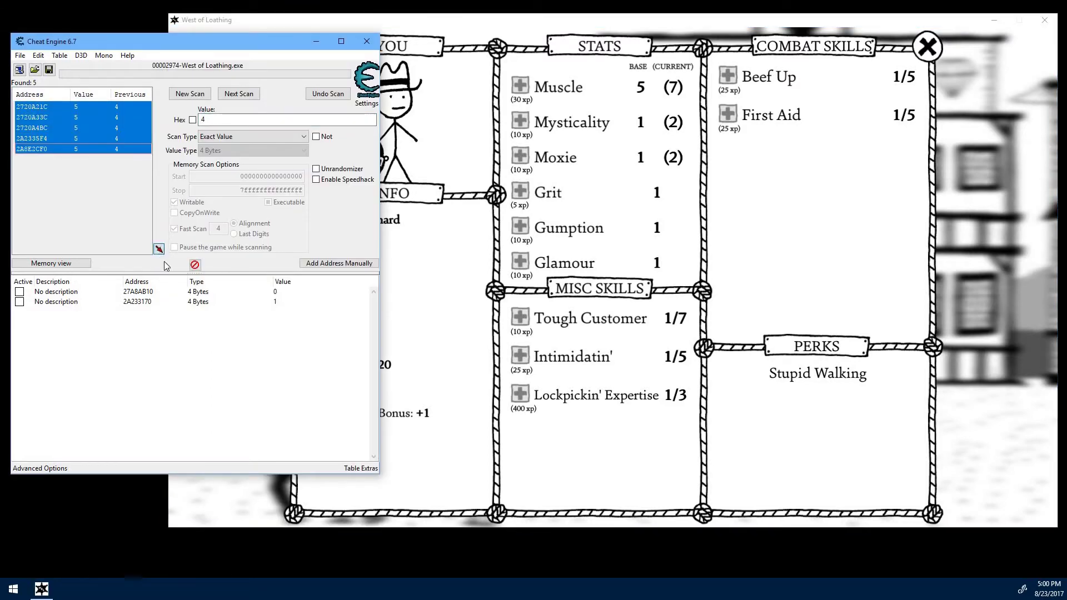
Step: Delete the two old entries 27A8AB10 and 2A233170 from the address list
left_click(143, 301)
left_click(156, 292, "shift")
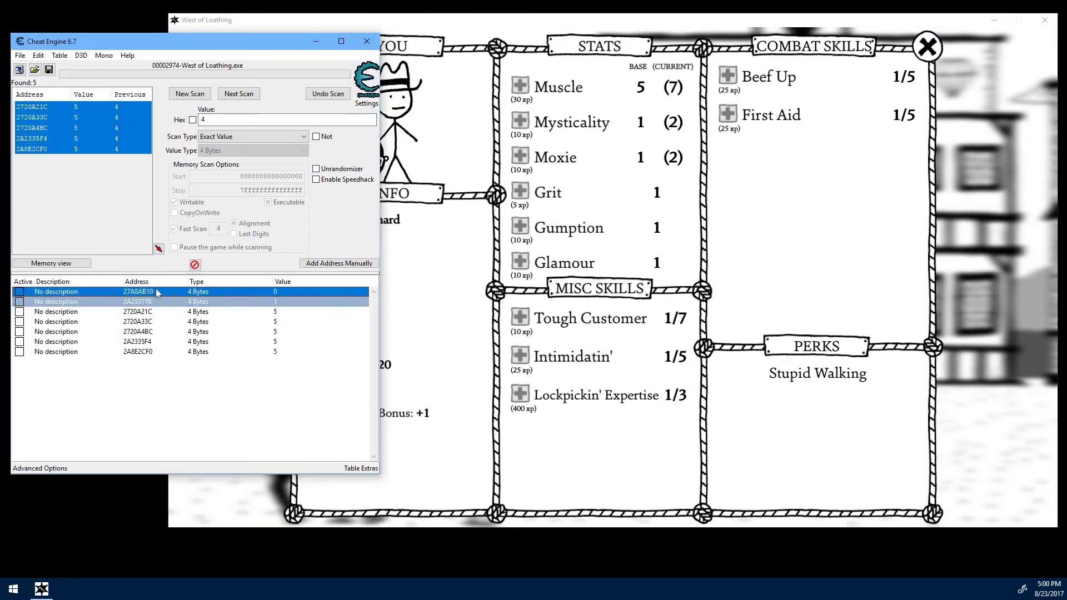
key("Delete")
key("Return")
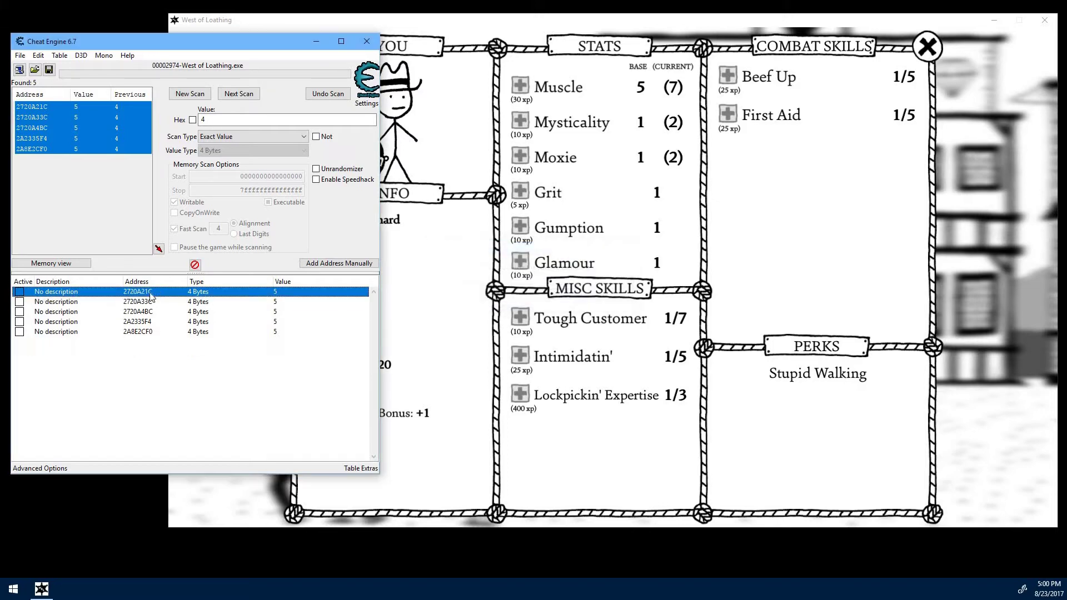
Step: Set the value of address 2A2335F4 in the address list to 10, leaving its type as 4 Bytes
left_click(153, 331)
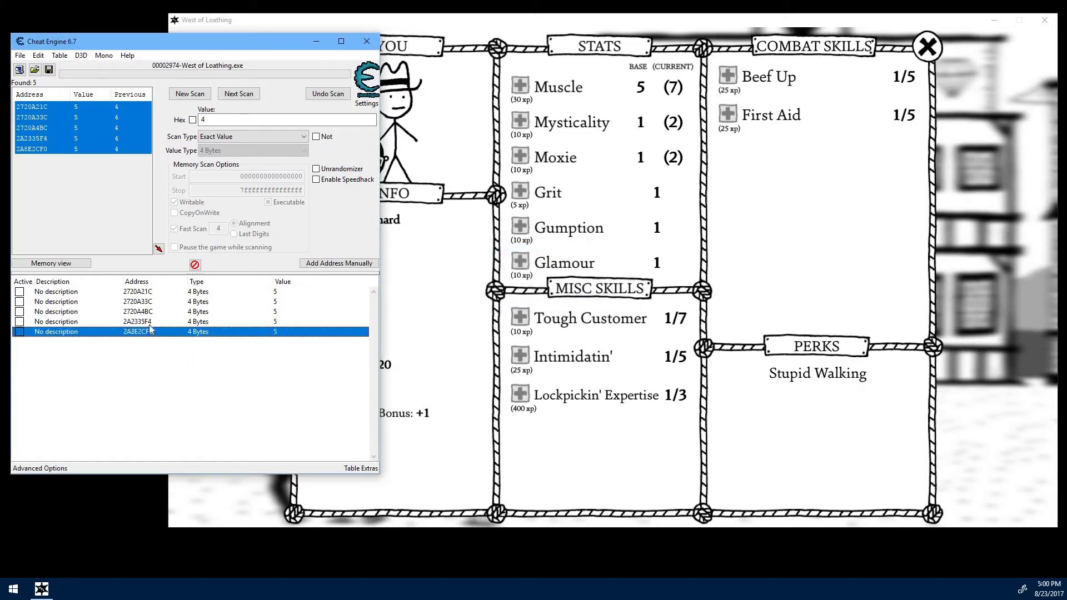
left_click(147, 323)
left_click(147, 332)
left_click(148, 322)
left_click(147, 332)
left_click(148, 324)
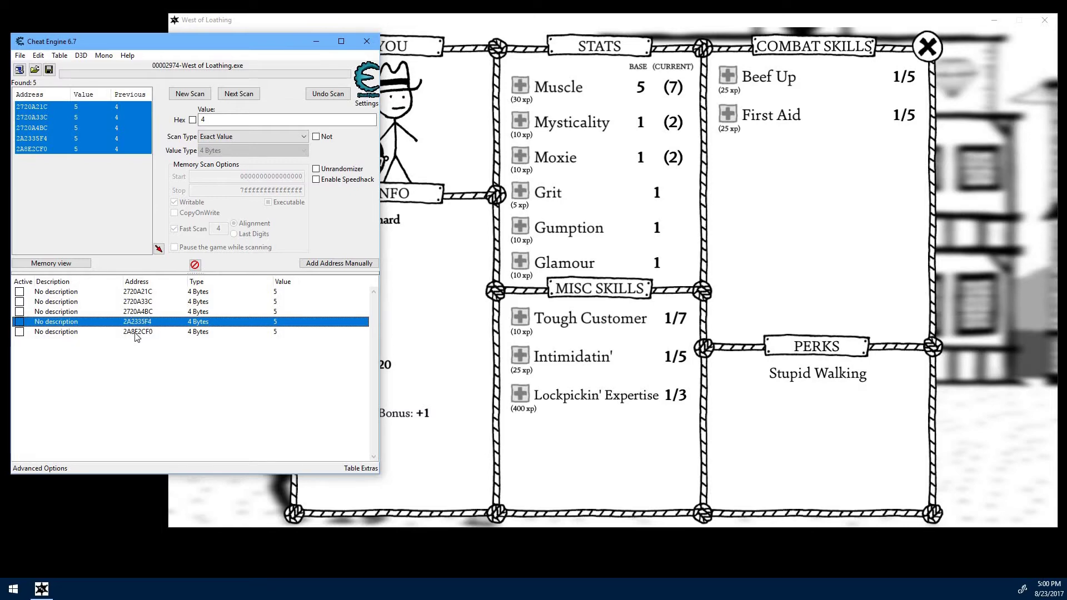
key("Delete")
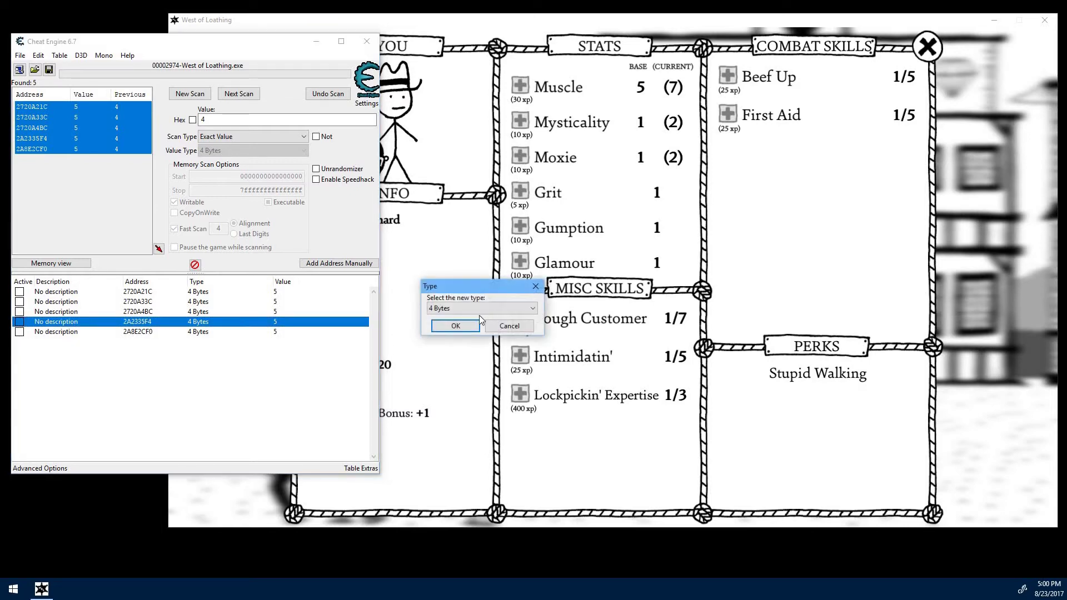
left_click(510, 325)
double_click(283, 324)
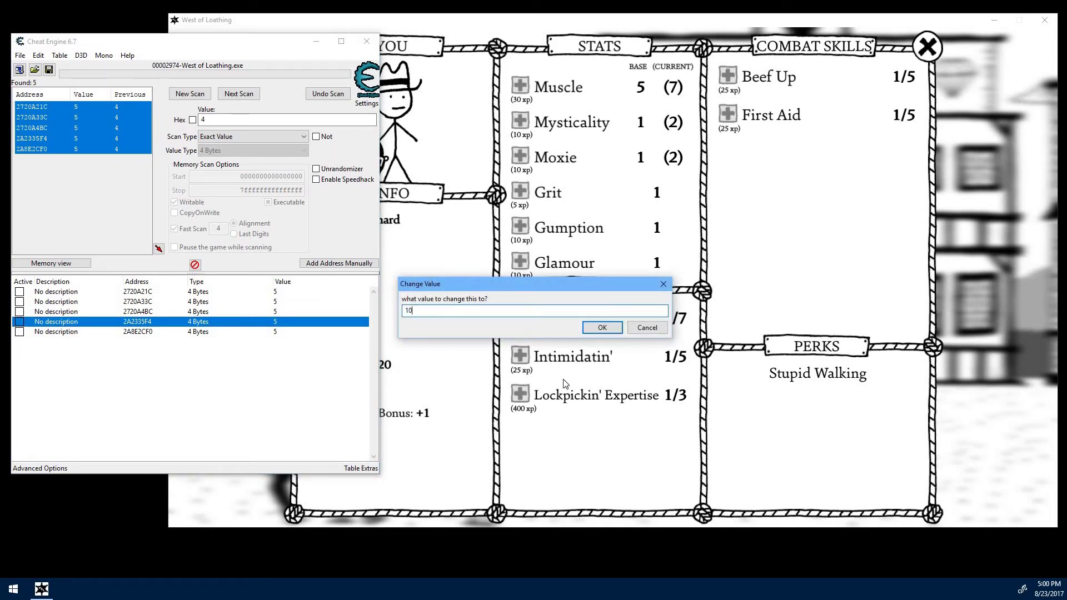
key("Return")
Step: Switch back to West of Loathing and close the character sheet
left_click(602, 48)
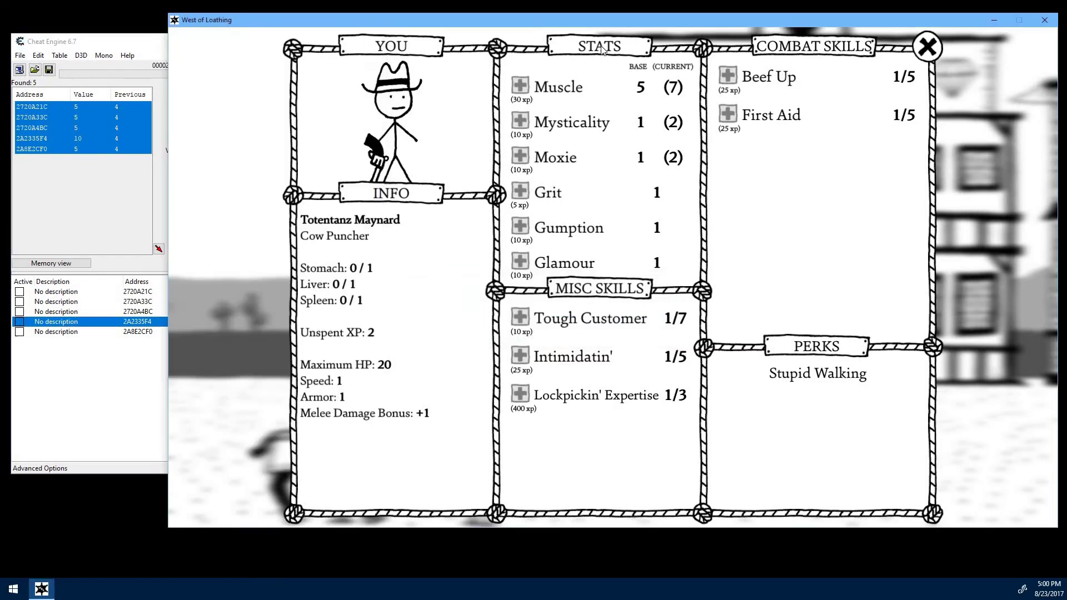
left_click(927, 47)
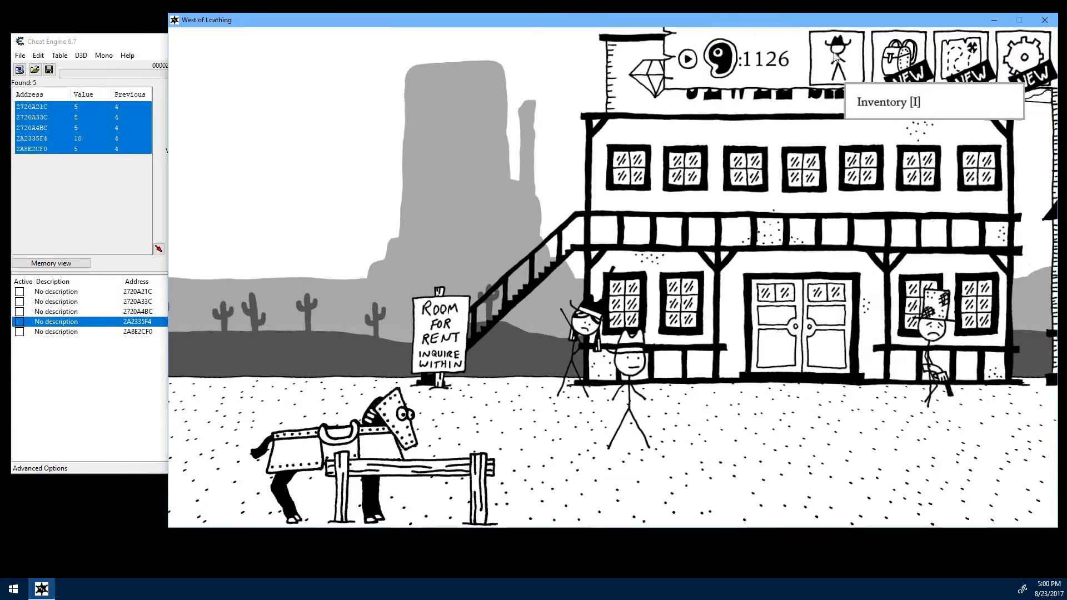
Step: Check Muscle on the reopened character sheet, and in Cheat Engine set the value of address 2A2335F4 back to 5
left_click(837, 56)
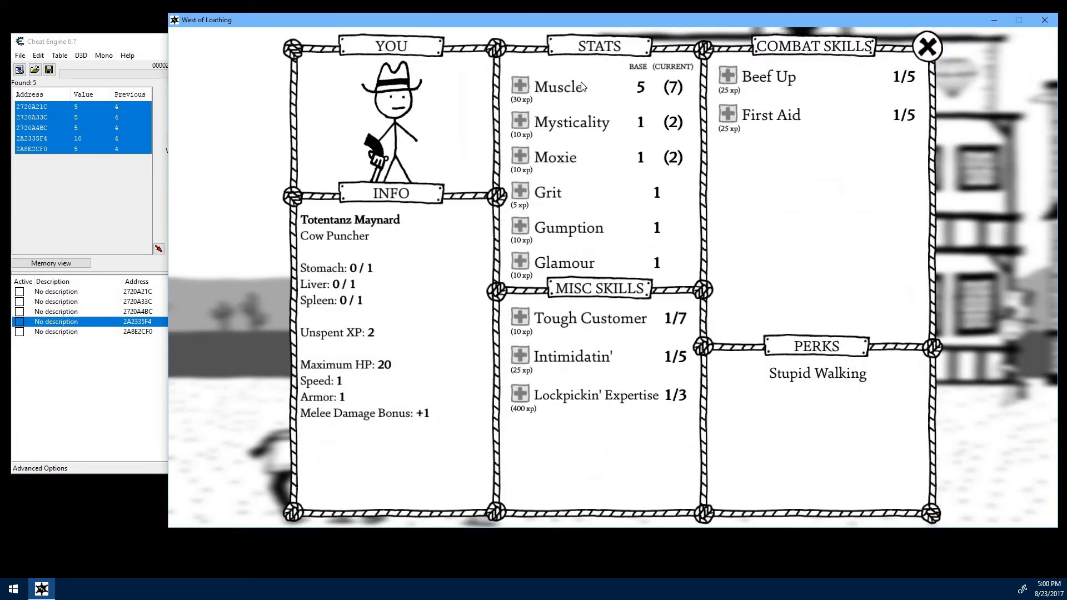
left_click(91, 374)
left_click(248, 331)
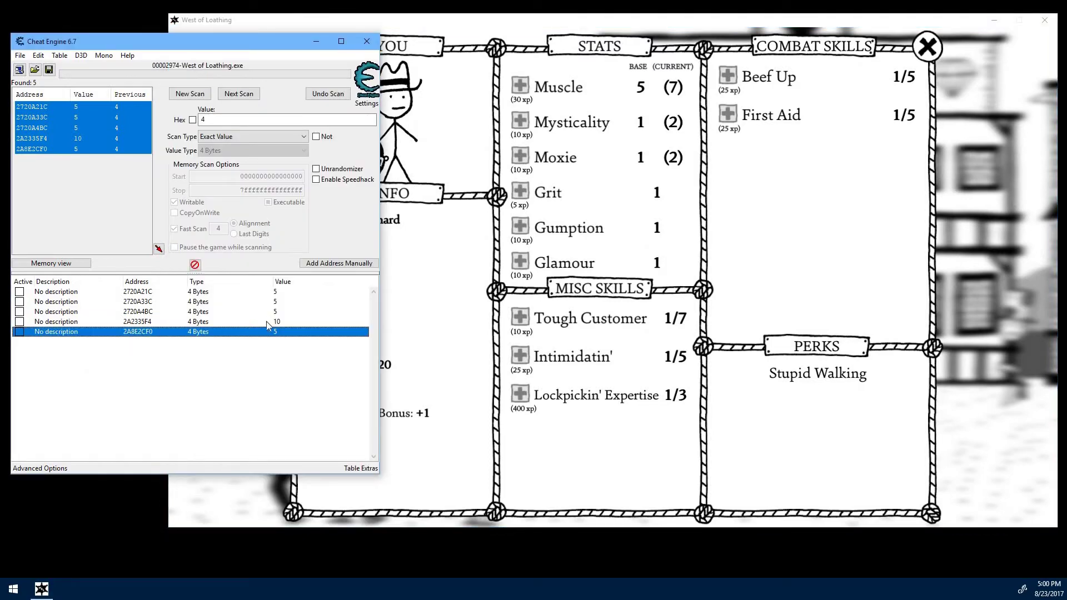
double_click(267, 322)
left_click(562, 325)
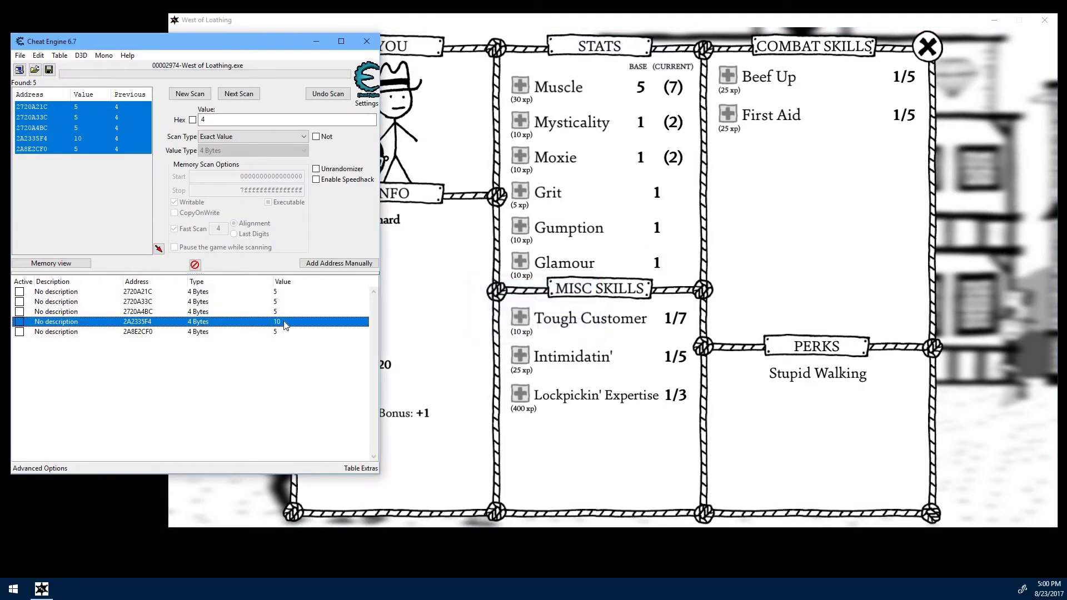
double_click(278, 322)
type("5")
left_click(602, 327)
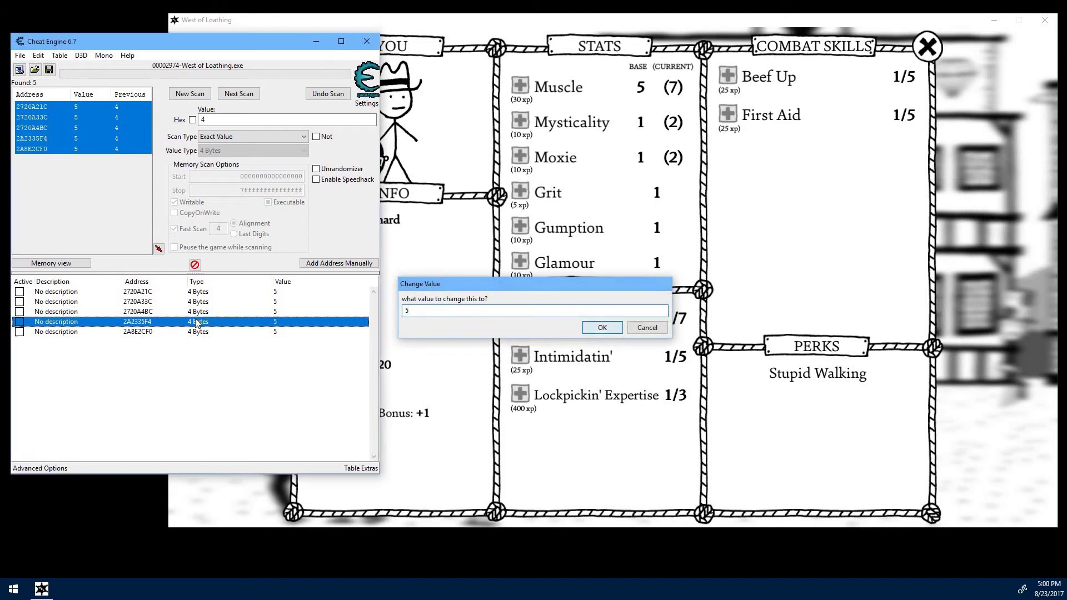
Step: Set the value of address 2A8E2CF0 to 10, and reopen the character sheet in West of Loathing to refresh it
double_click(291, 332)
type("10")
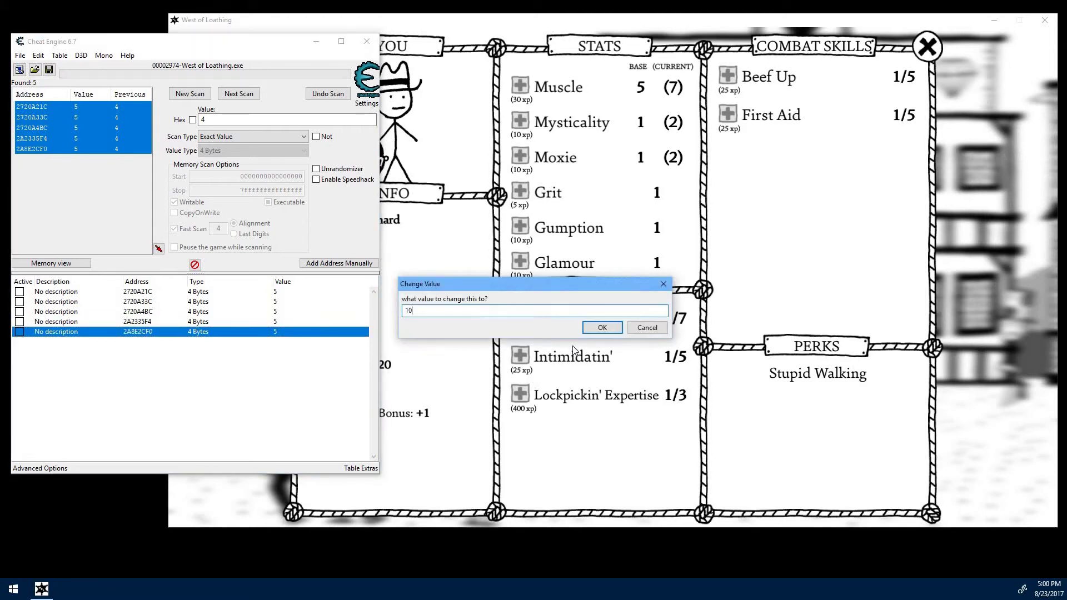
left_click(592, 329)
left_click(877, 99)
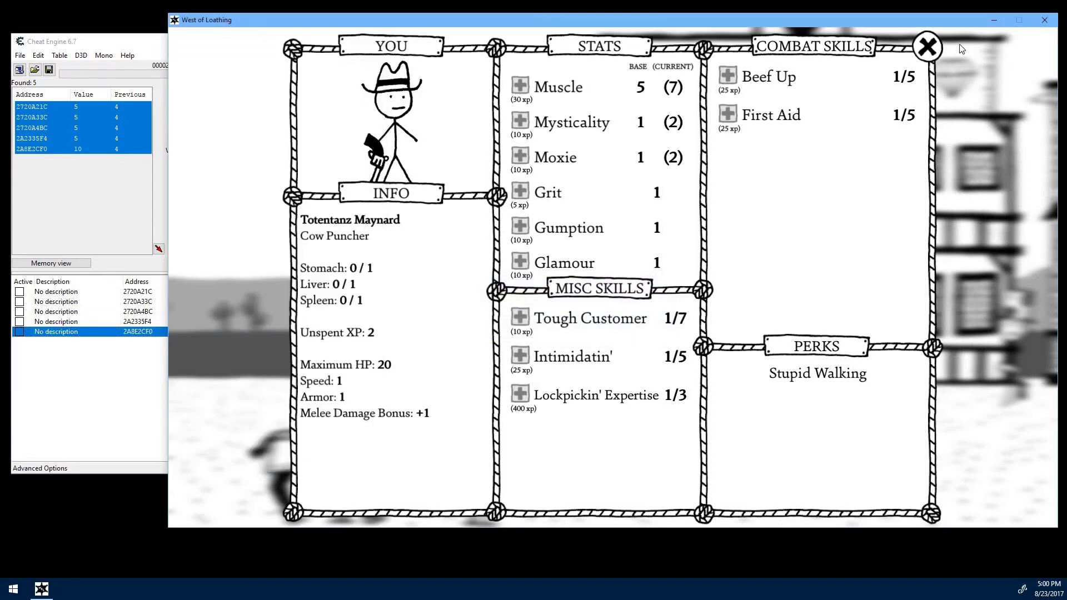
left_click(928, 48)
left_click(837, 57)
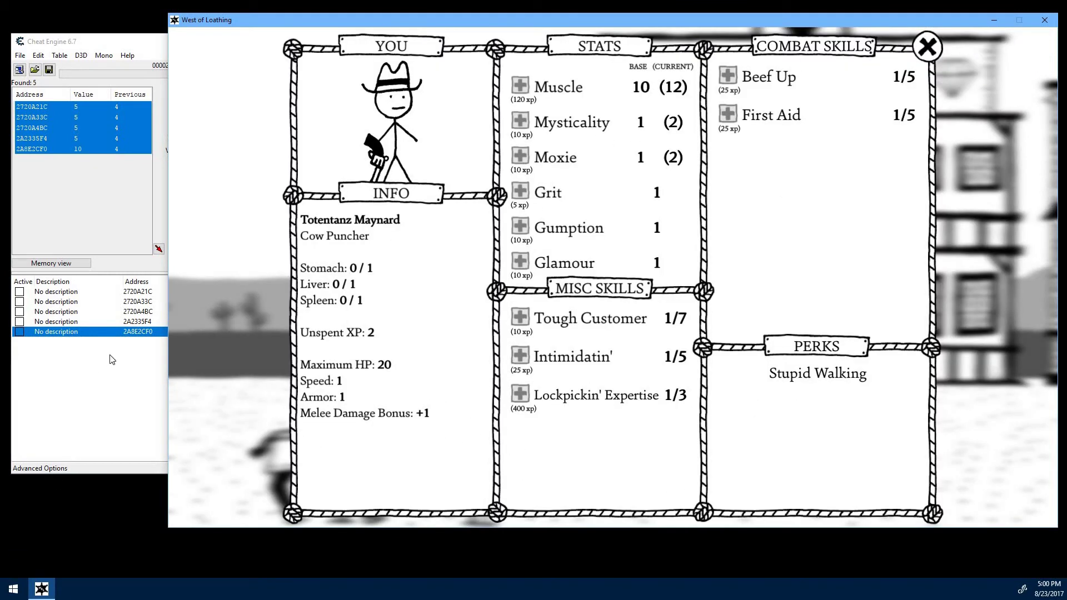
Step: In Cheat Engine, point the 2A8E2CF0 entry at address 2A8E2CF4 with value 5, and refresh the character sheet in West of Loathing
left_click(142, 339)
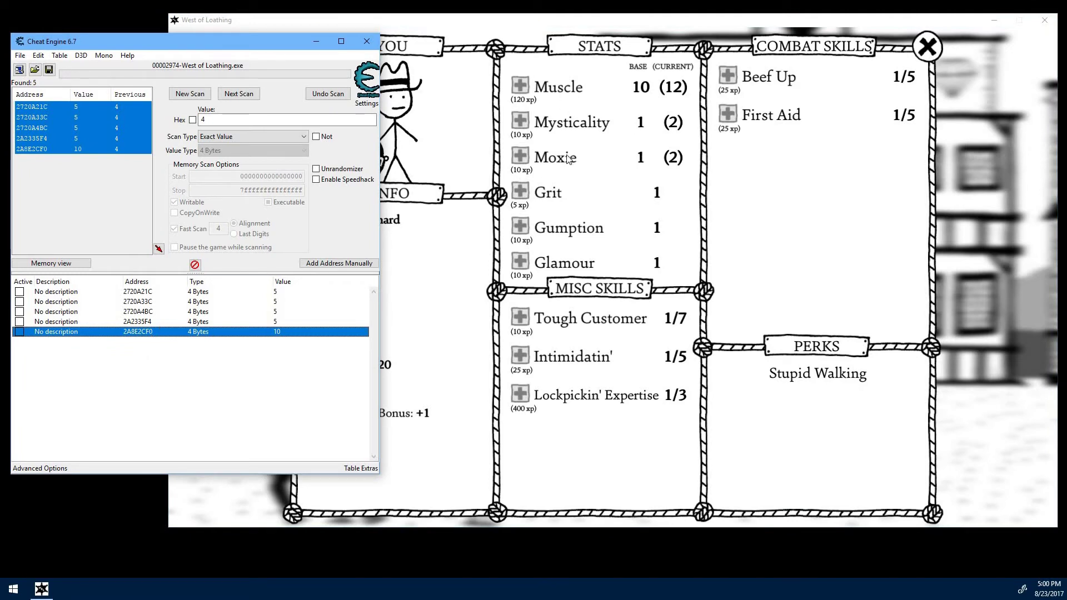
double_click(139, 332)
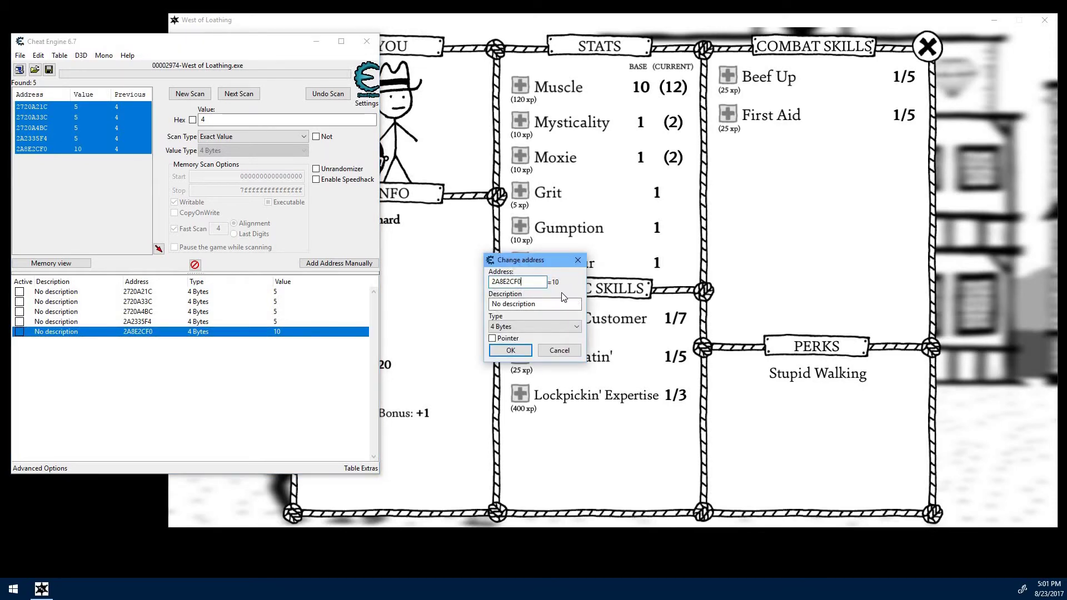
type("4")
left_click(510, 351)
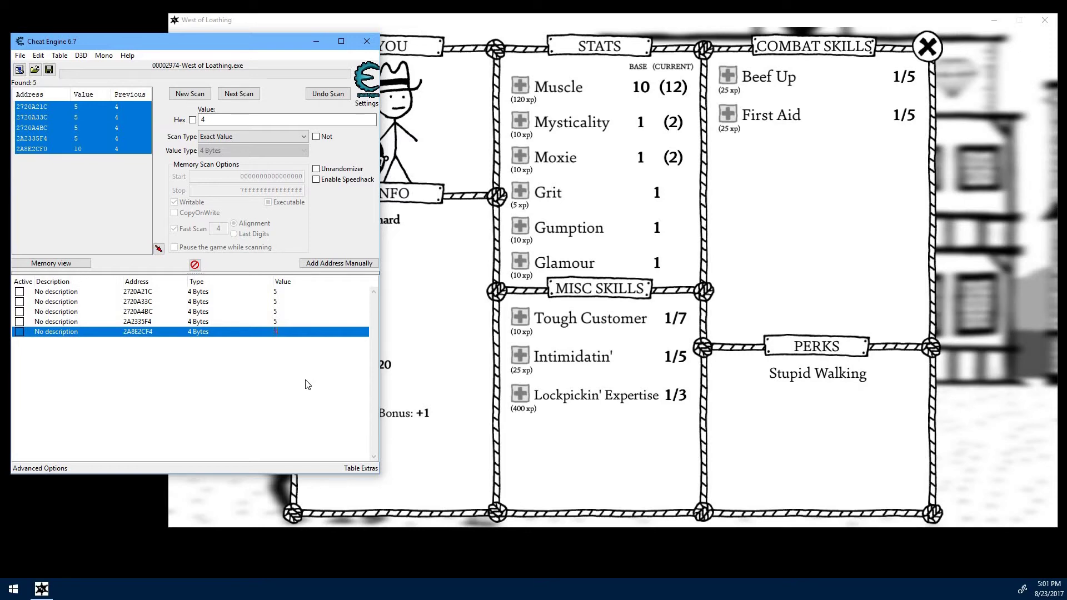
left_click(927, 47)
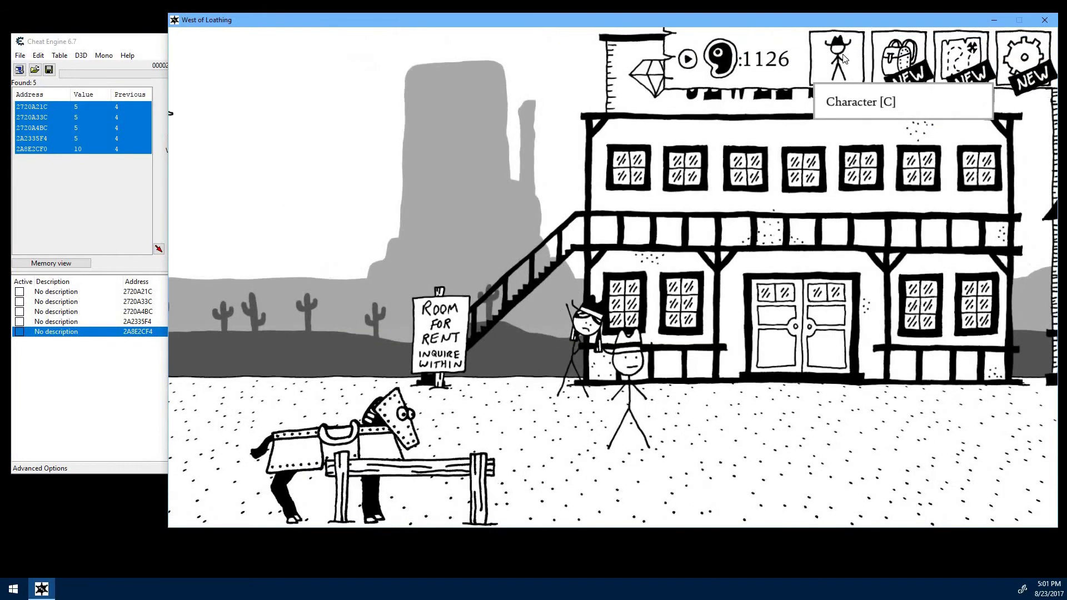
left_click(844, 58)
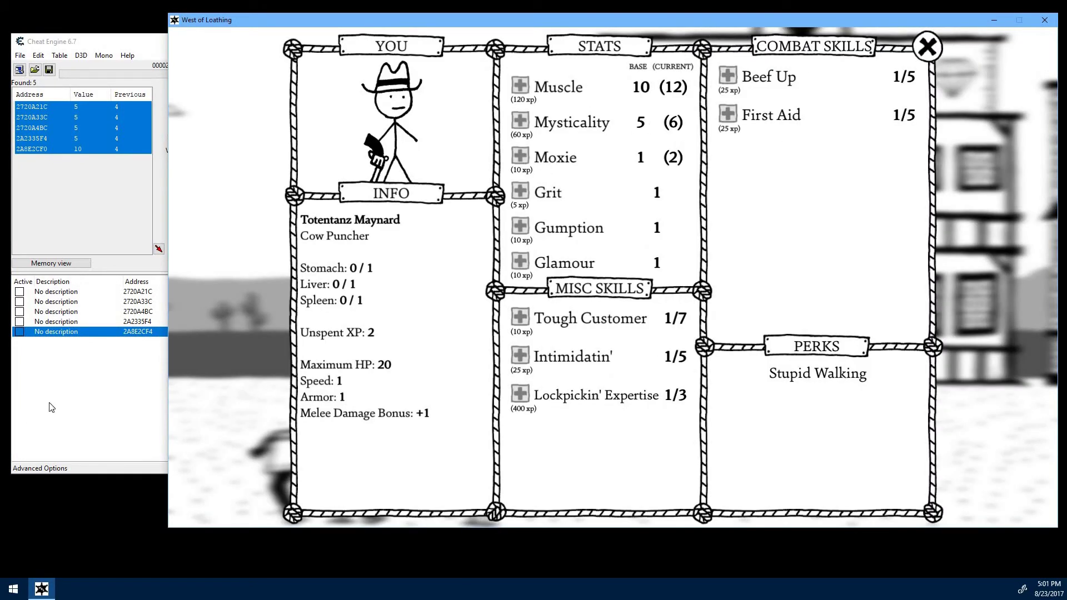
Step: Switch to Cheat Engine and change the address of the 2A8E2CF4 entry to 2A8E2CF8
left_click(100, 386)
left_click(278, 334)
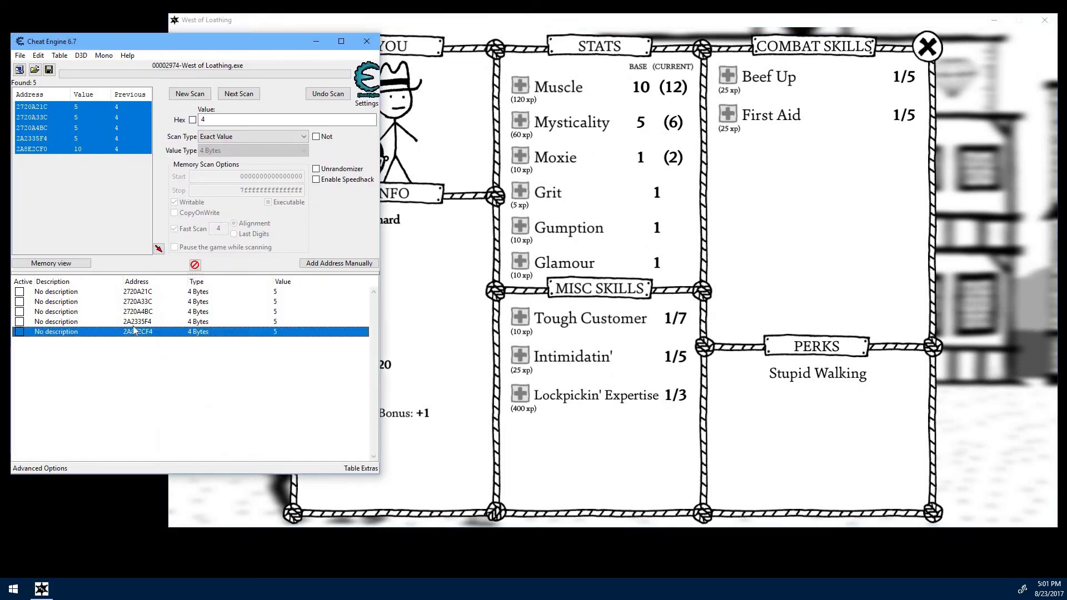
double_click(146, 334)
left_click(537, 281)
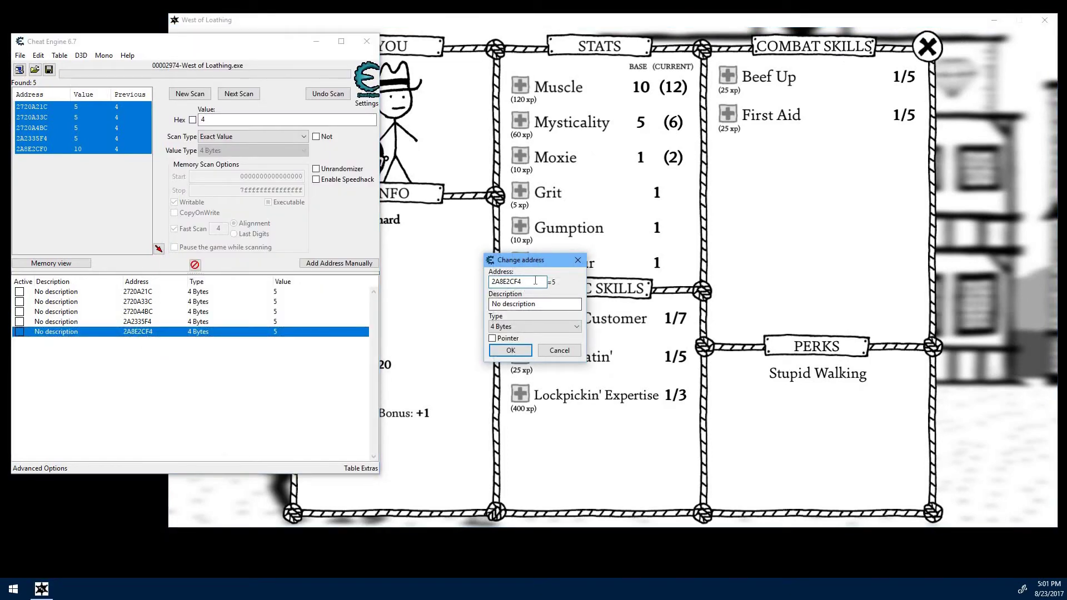
key("BackSpace")
type("8")
key("Return")
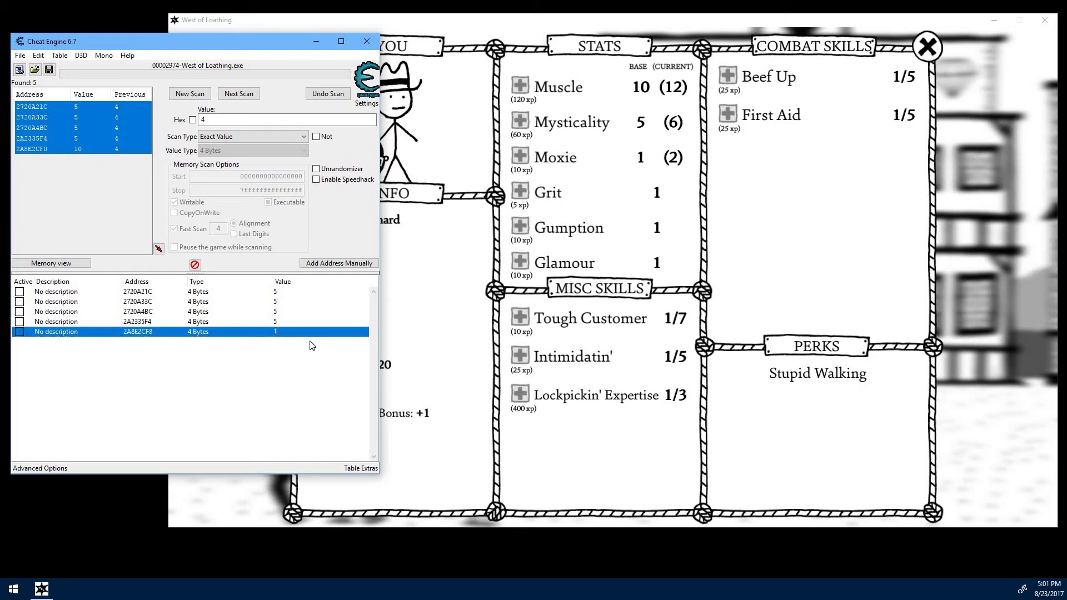
Step: Set the value of address 2A8E2CF8 to 30, and reopen the character sheet in West of Loathing
key("BackSpace")
key("Return")
left_click(927, 48)
left_click(846, 52)
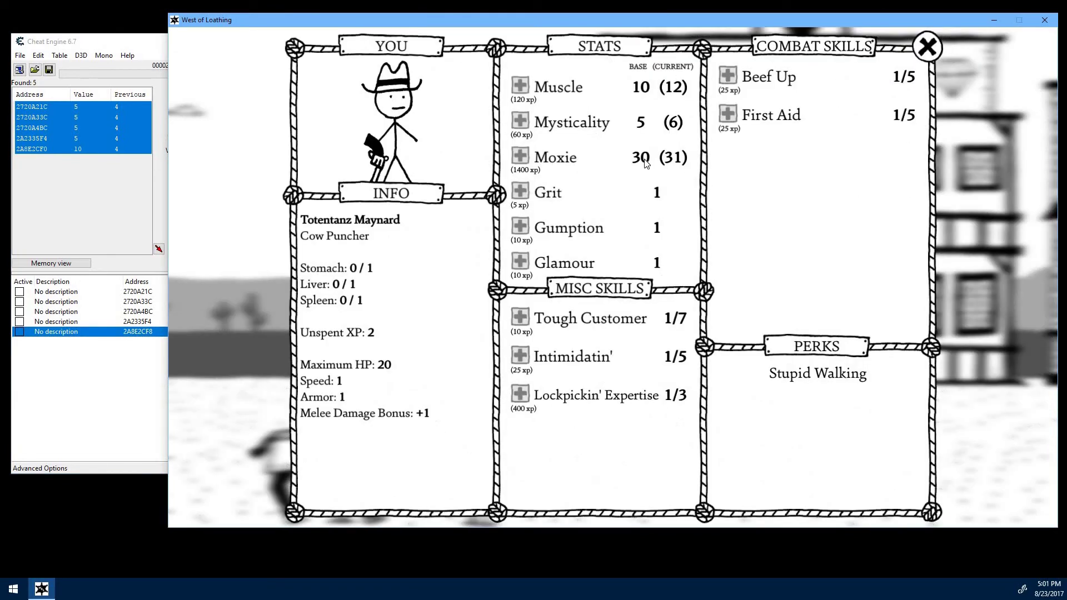
Step: Switch to Cheat Engine and change the address of the 2A8E2CF8 entry to 2A8E2D04
left_click(161, 370)
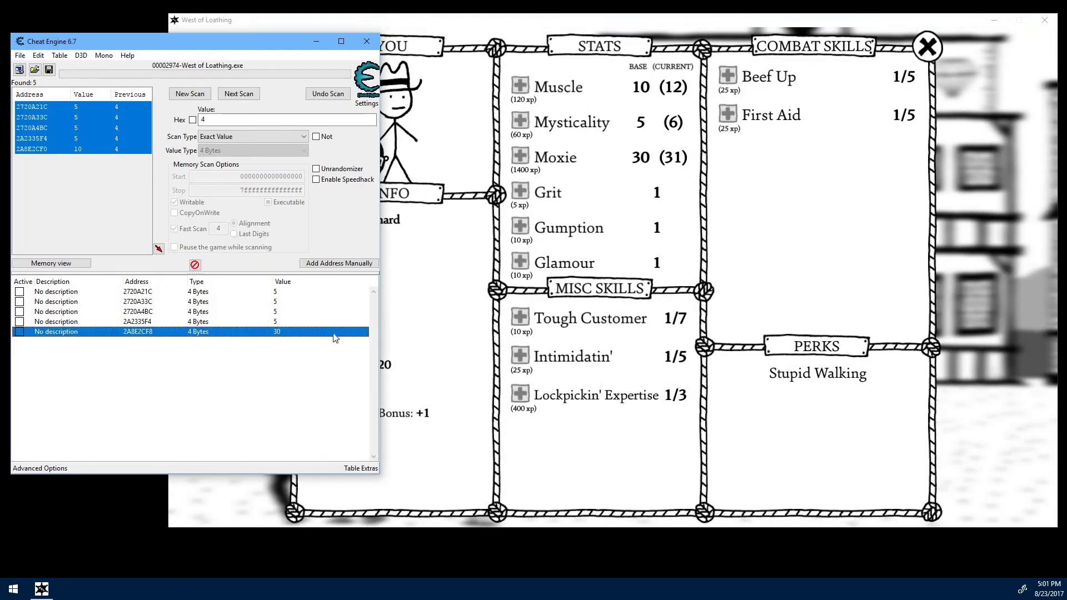
double_click(139, 332)
left_click(534, 282)
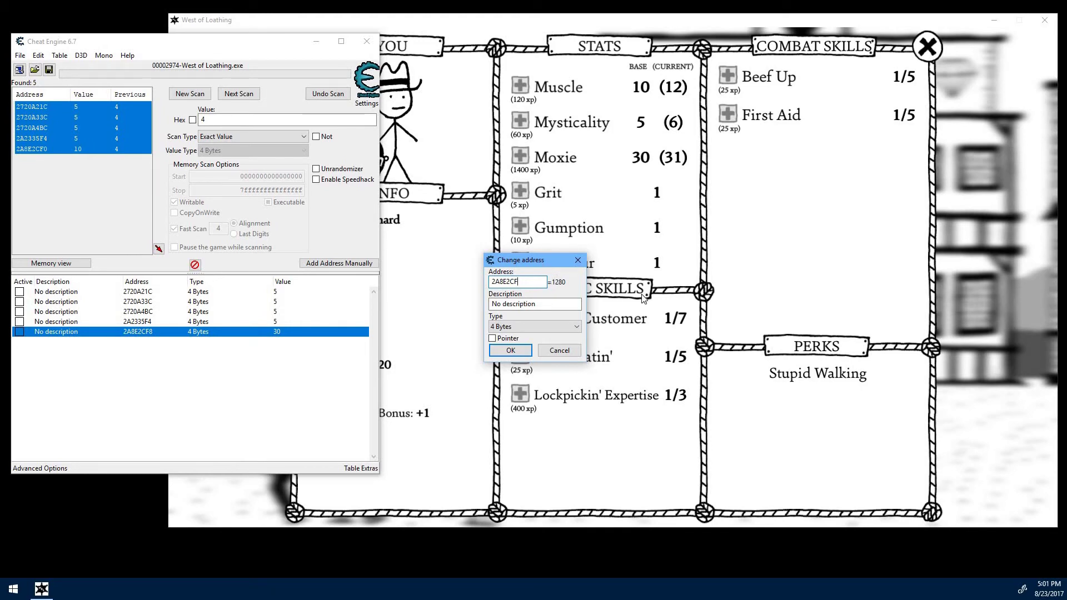
key("BackSpace")
type("d02")
type("2")
key("BackSpace")
type("3")
left_click(511, 350)
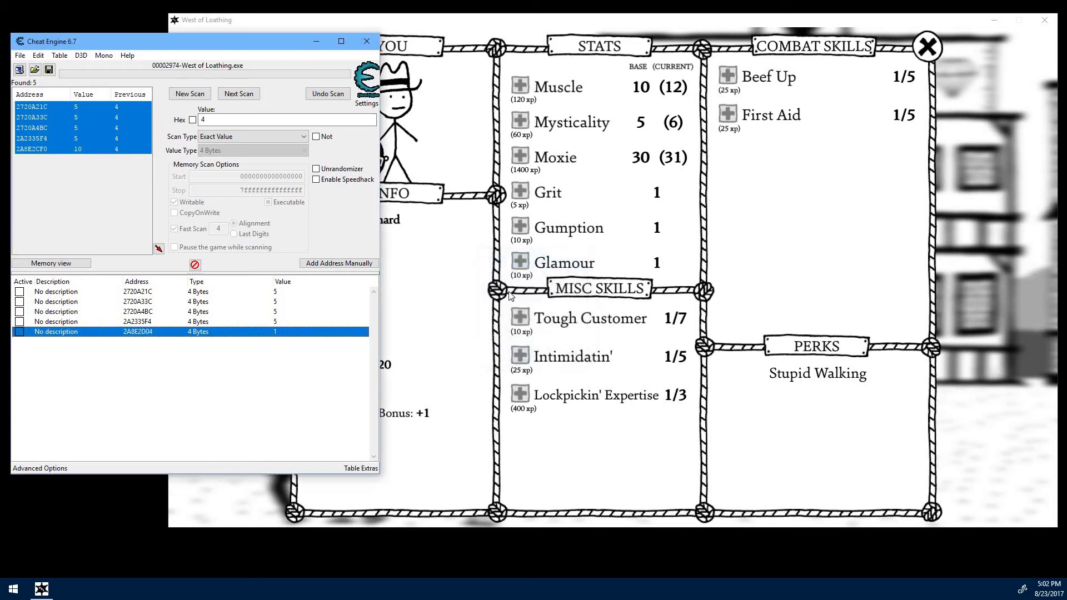
Step: Set the value of address 2A8E2D04 to 3, and reopen the character sheet in West of Loathing
double_click(285, 333)
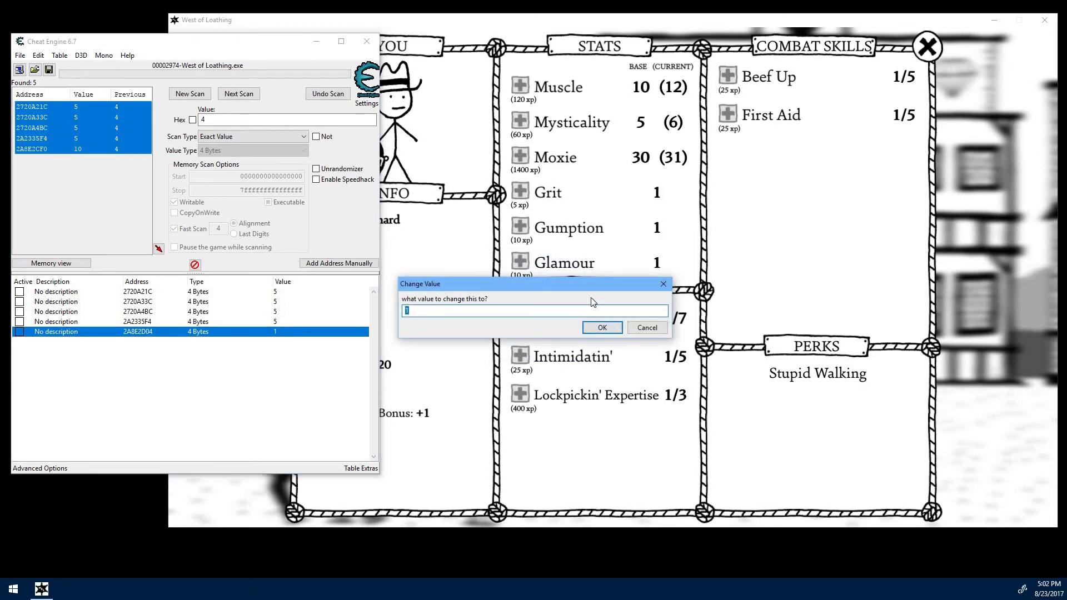
type("3")
left_click(604, 329)
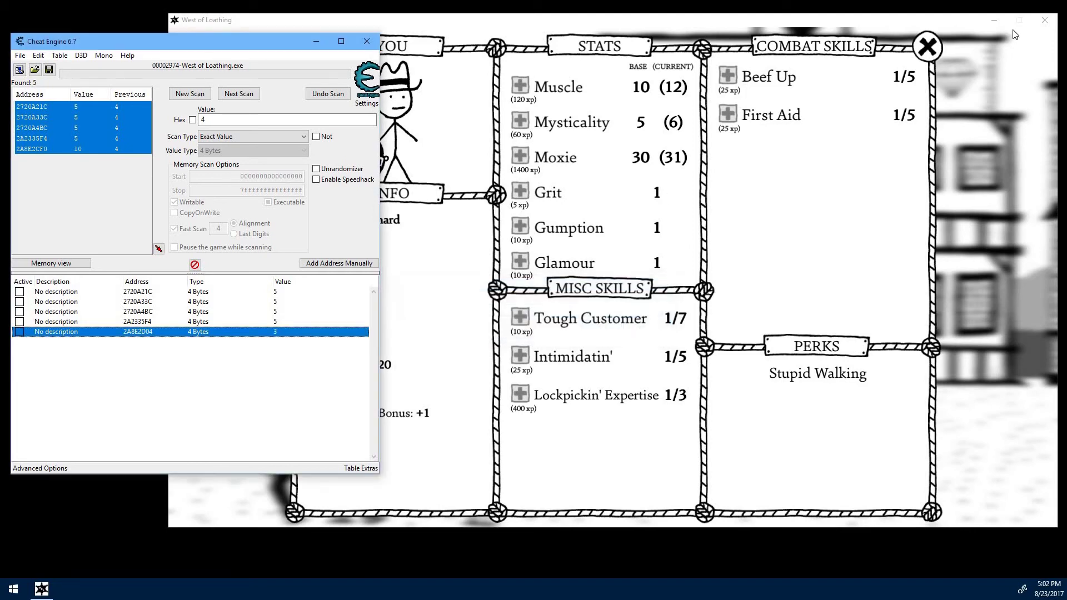
left_click(919, 51)
left_click(838, 52)
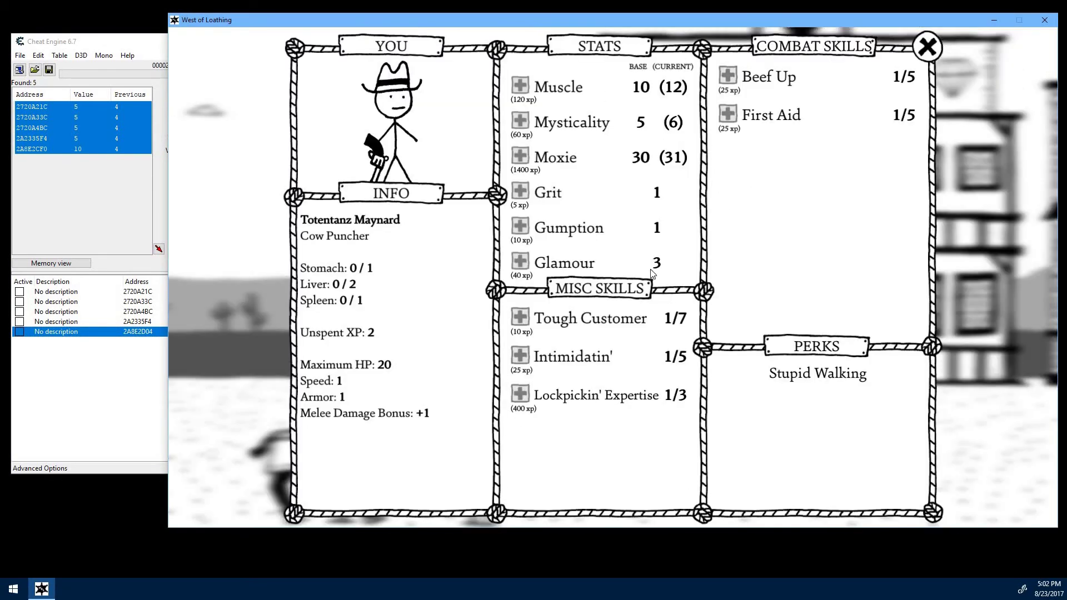
Step: In Cheat Engine, change the address of the 2A8E2D04 entry to 2A8E2D00, and reopen the character sheet in West of Loathing
left_click(115, 399)
left_click(149, 334)
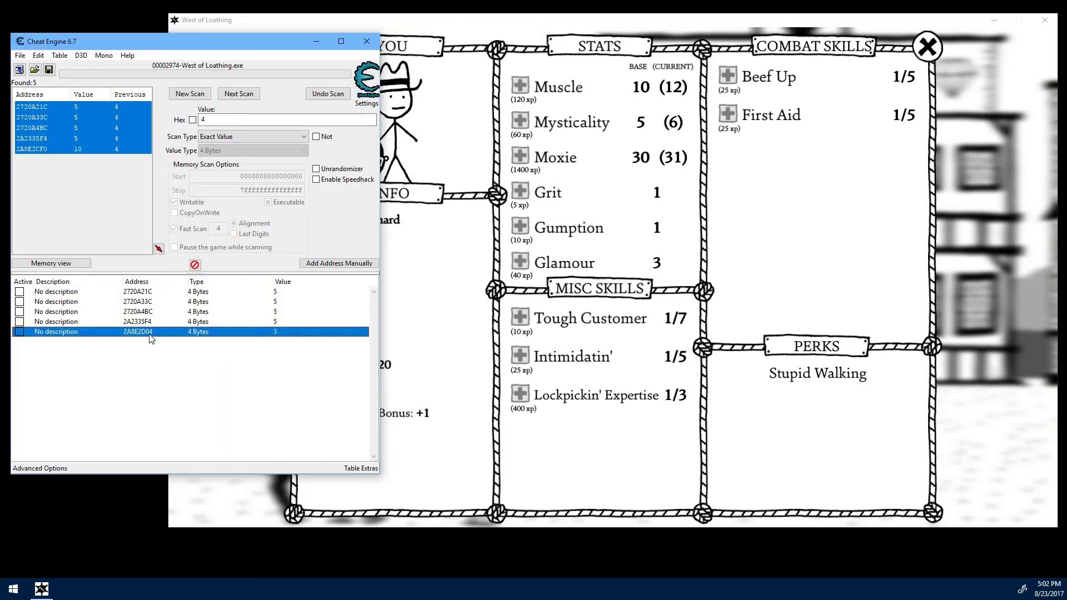
double_click(149, 334)
left_click(531, 284)
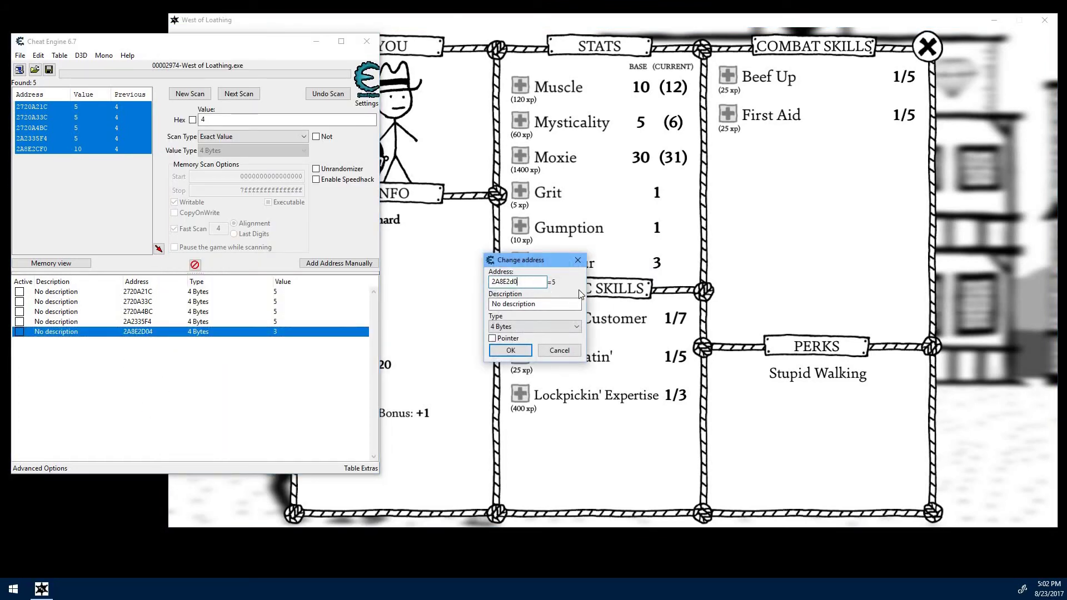
type("0")
left_click(510, 351)
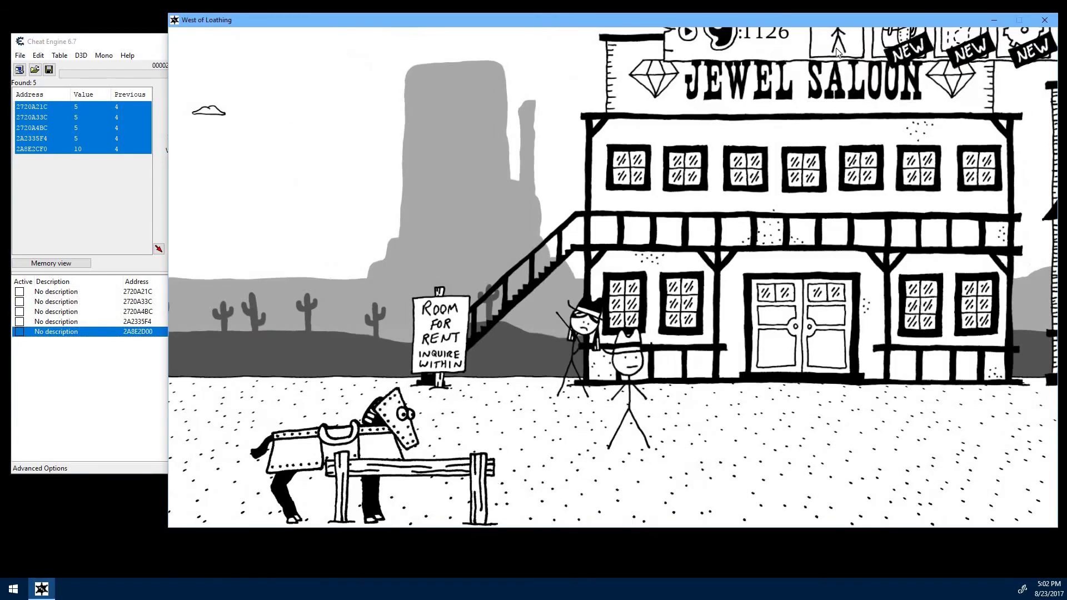
left_click(927, 44)
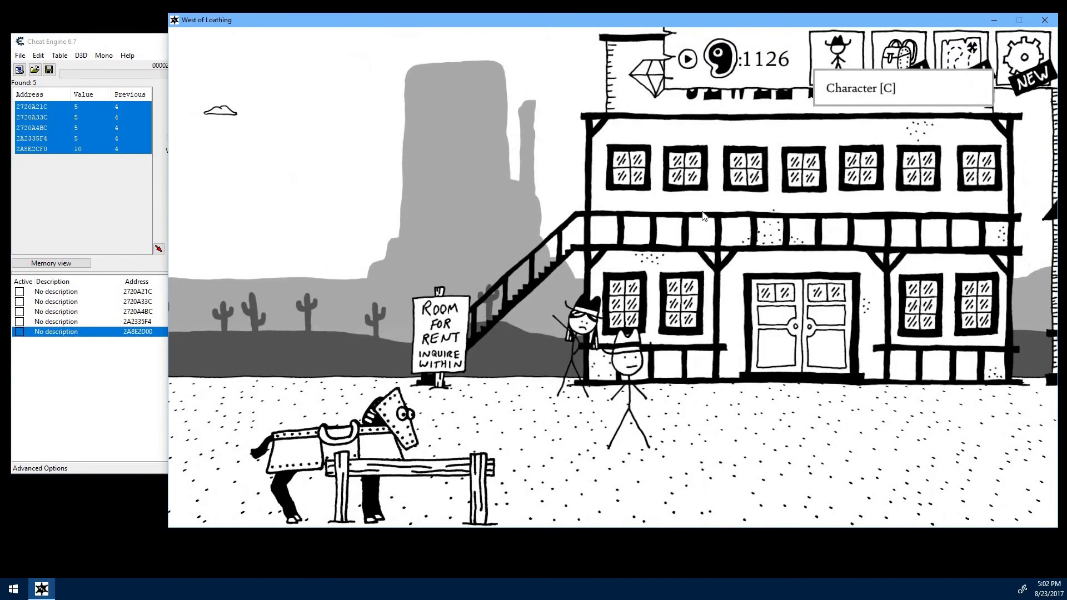
key("c")
Step: Switch to Cheat Engine, set the value of address 2A8E2D00 to 10, and refresh the character sheet in West of Loathing
key("alt+Tab")
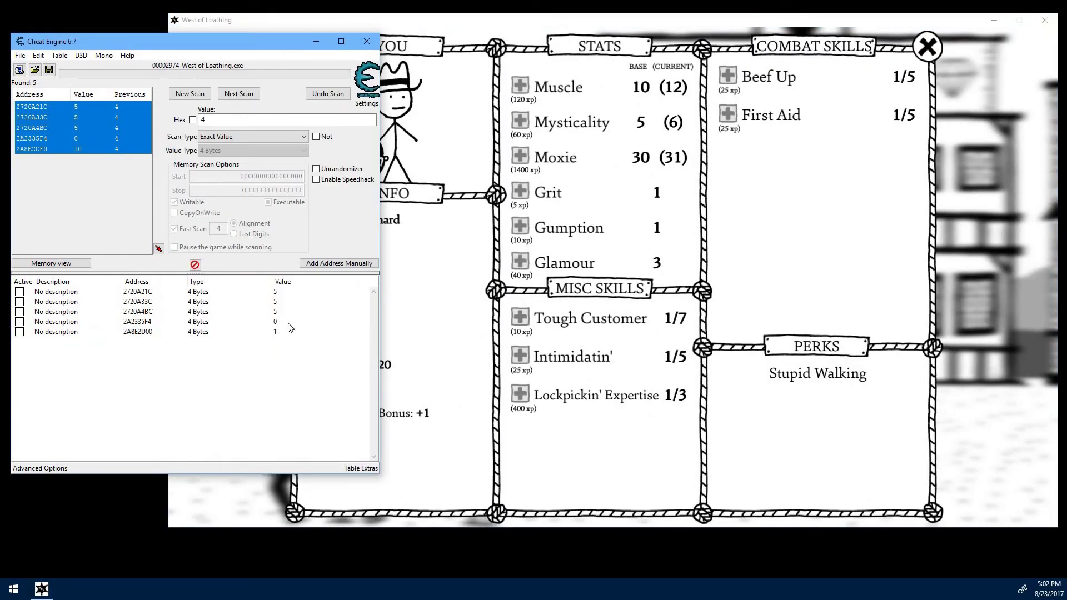
double_click(278, 332)
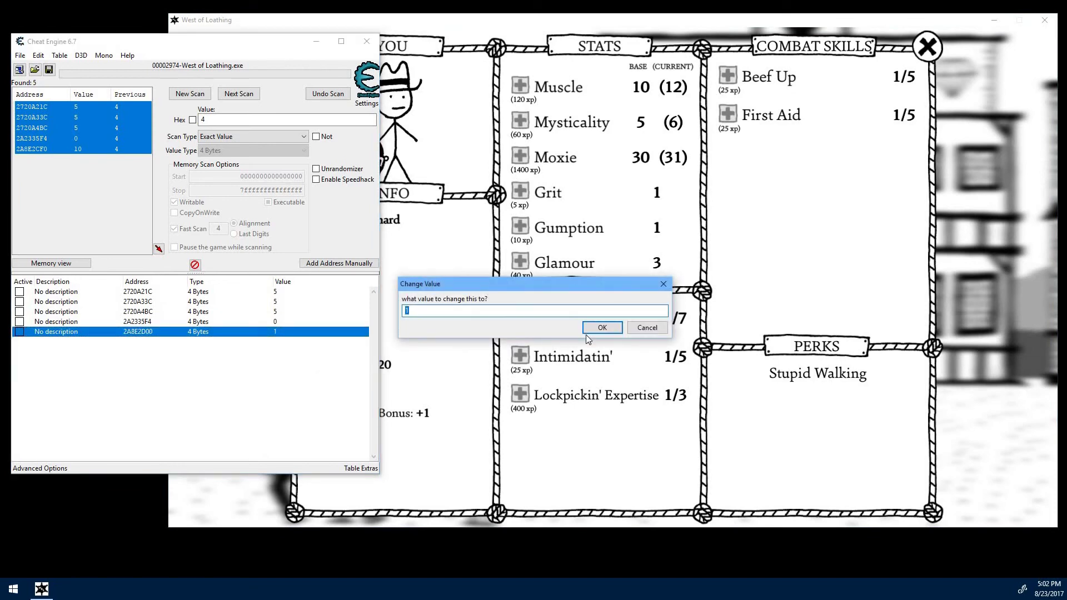
left_click(602, 328)
left_click(865, 123)
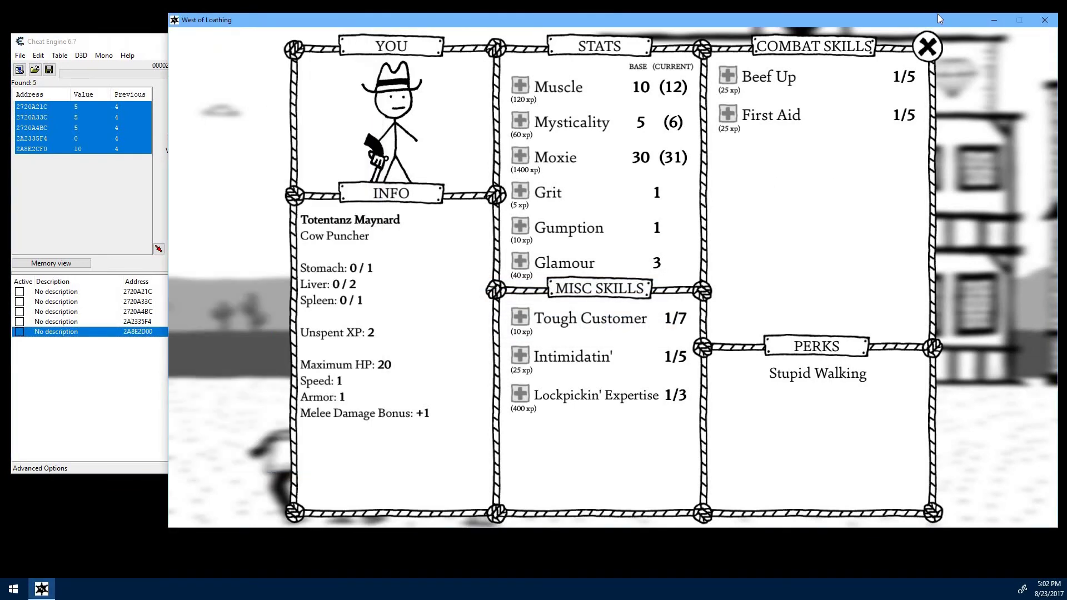
left_click(927, 46)
left_click(900, 48)
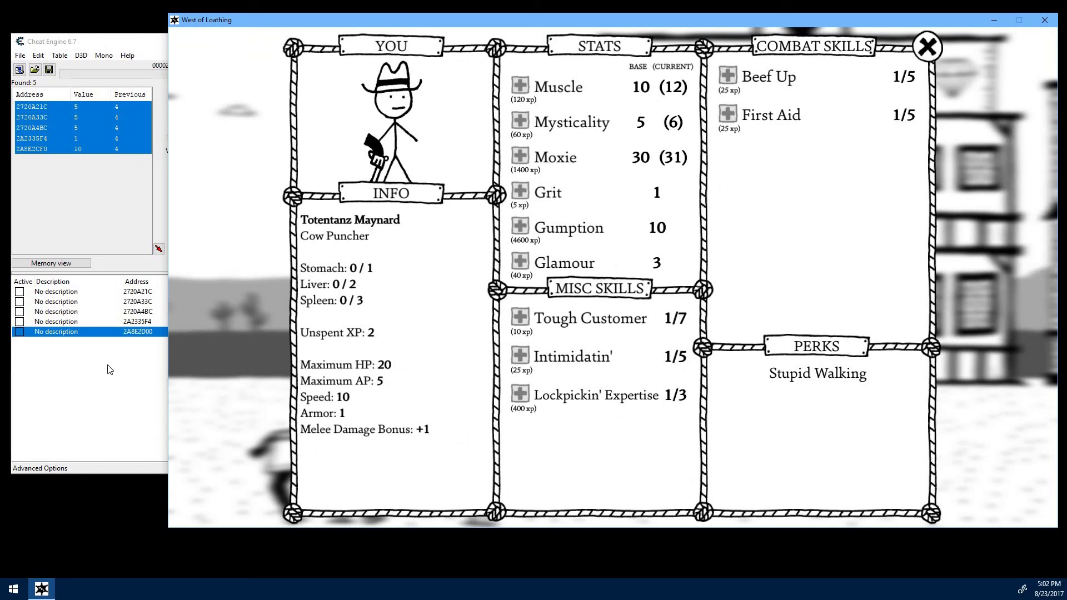
left_click(162, 342)
left_click(161, 333)
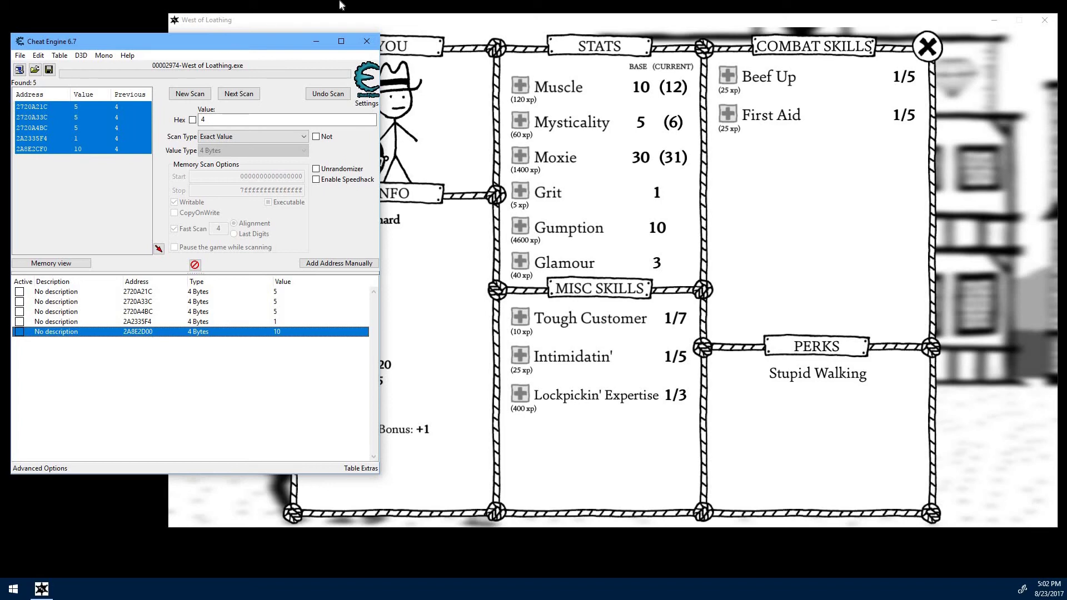
left_click(516, 36)
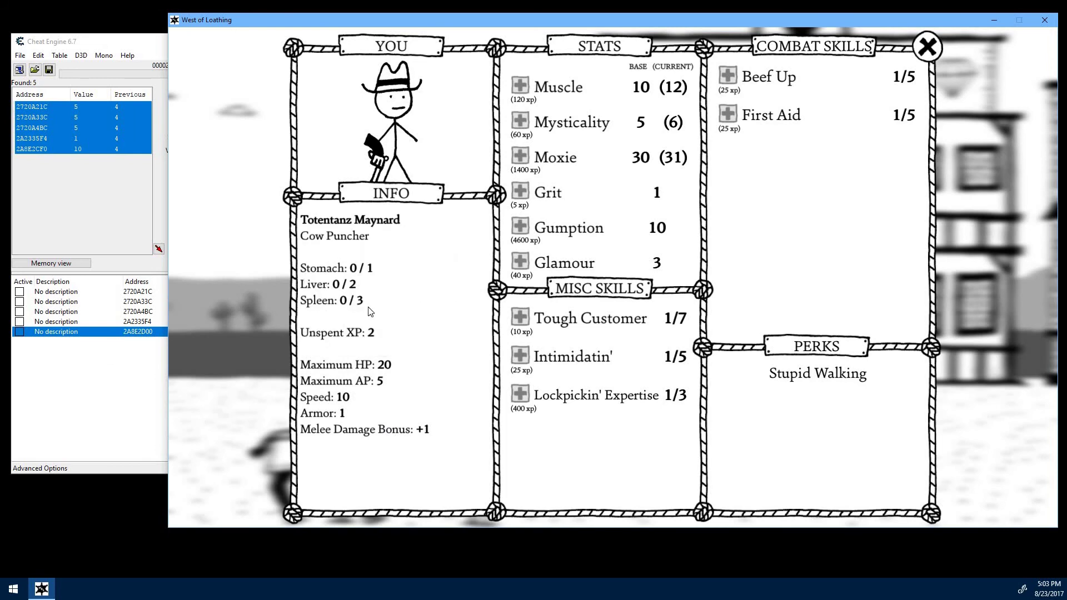
left_click(126, 373)
left_click(277, 332)
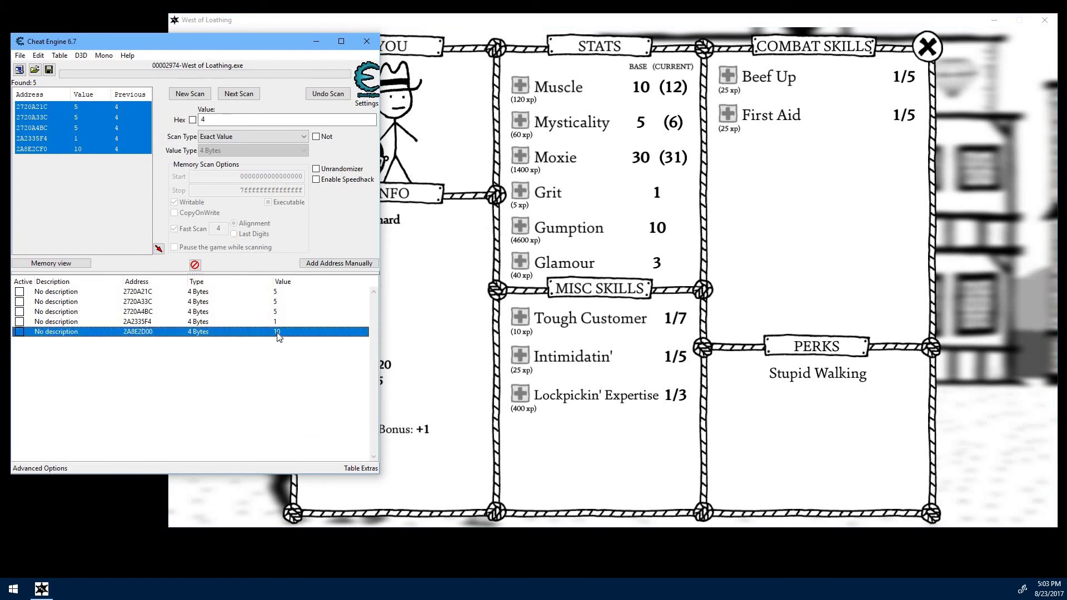
left_click(477, 292)
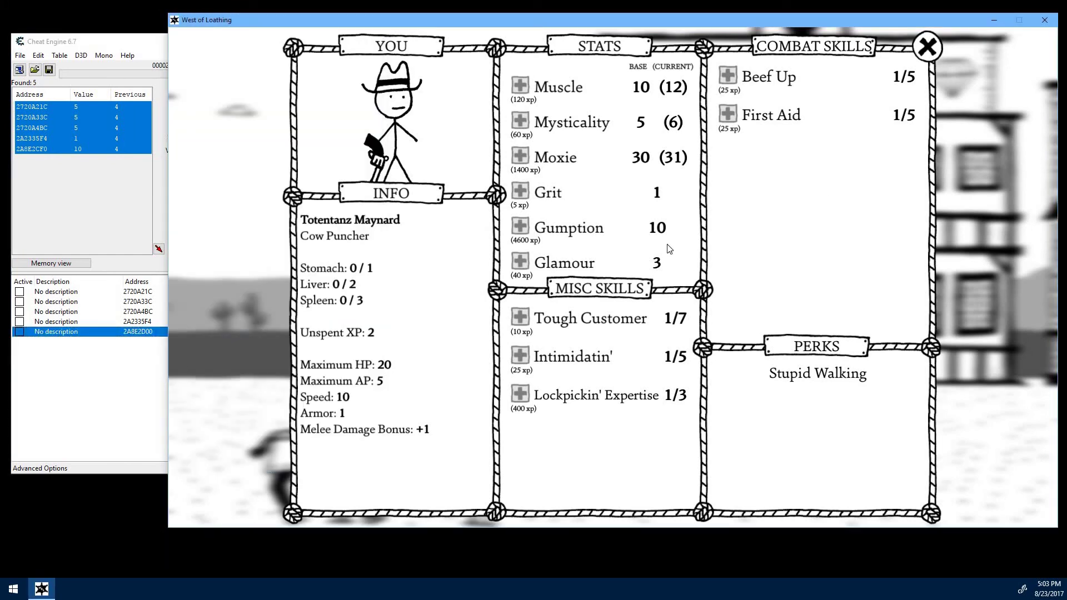
left_click(146, 382)
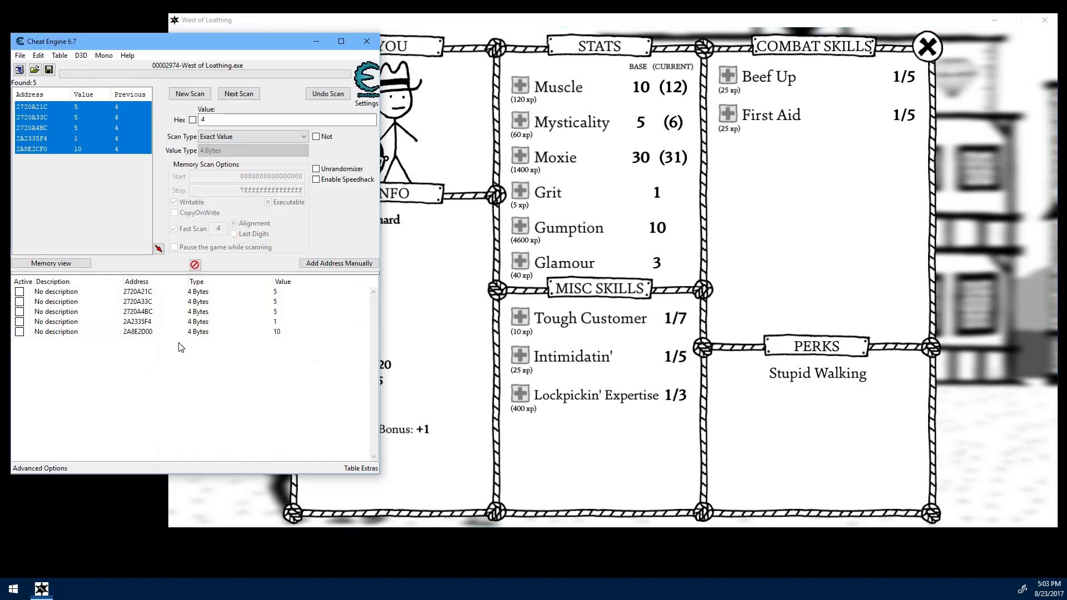
Step: Close Cheat Engine without saving the changes to the address list
left_click(368, 40)
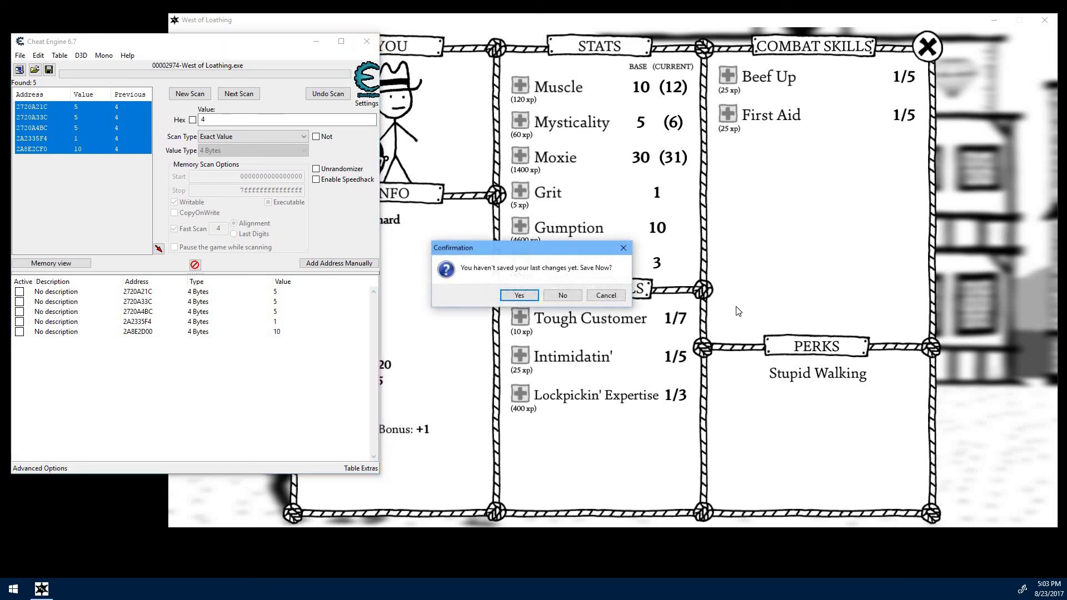
left_click(563, 296)
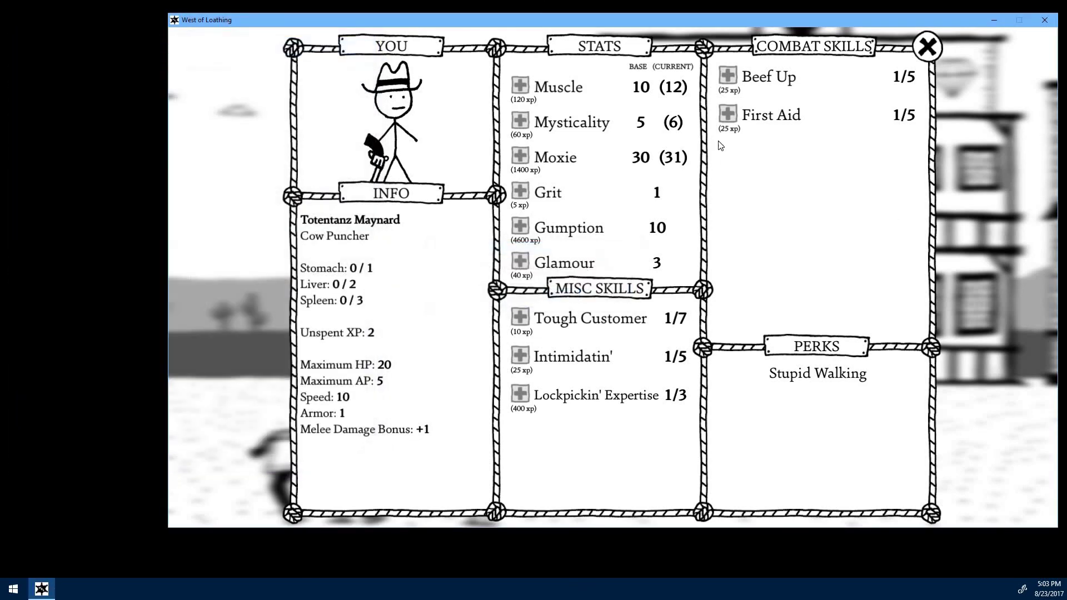